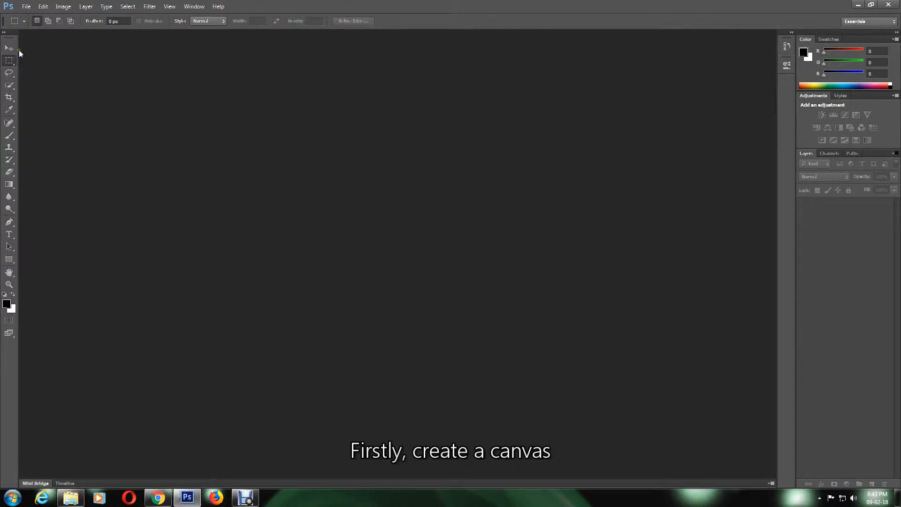
Step: Create a new 1920 × 1080 pixel RGB document at 72 pixels/inch with a white background
click(26, 6)
click(35, 15)
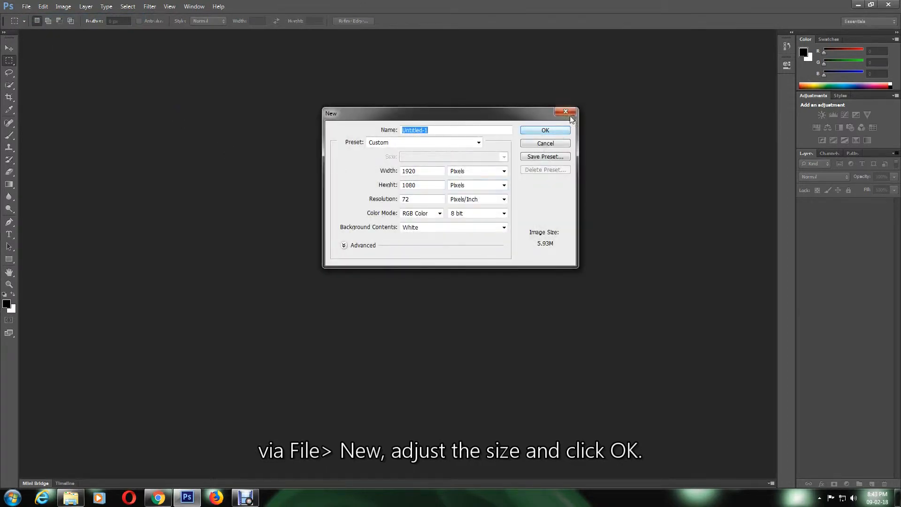
click(555, 131)
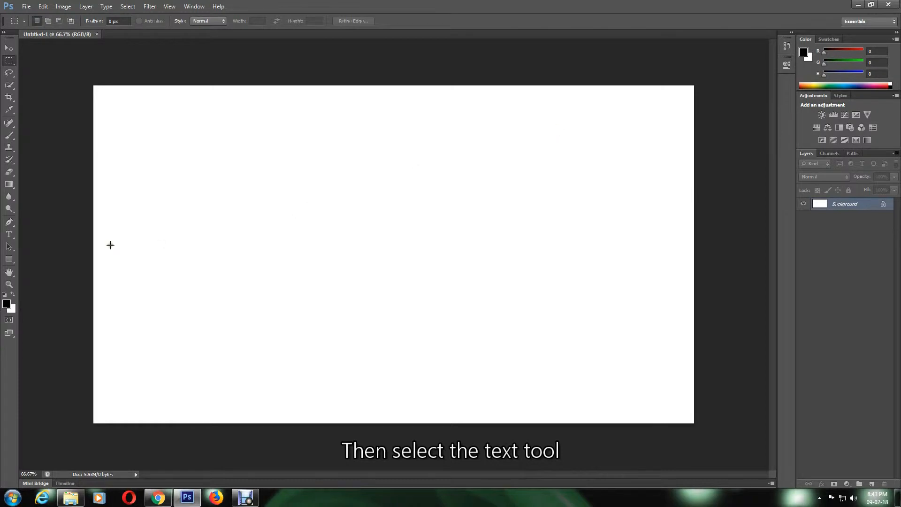
Step: Set up the Type tool with the Bauhaus 93 font, a size of 80 pt and Strong anti-aliasing
click(9, 234)
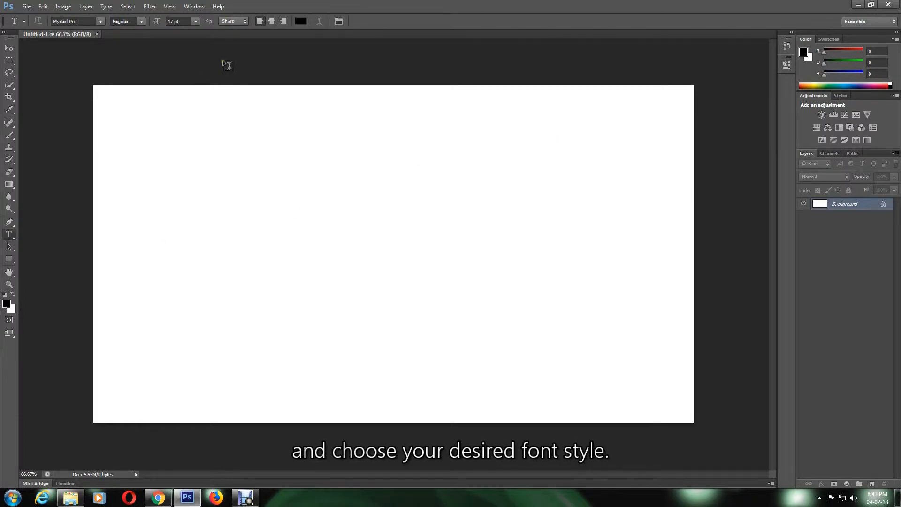
click(84, 22)
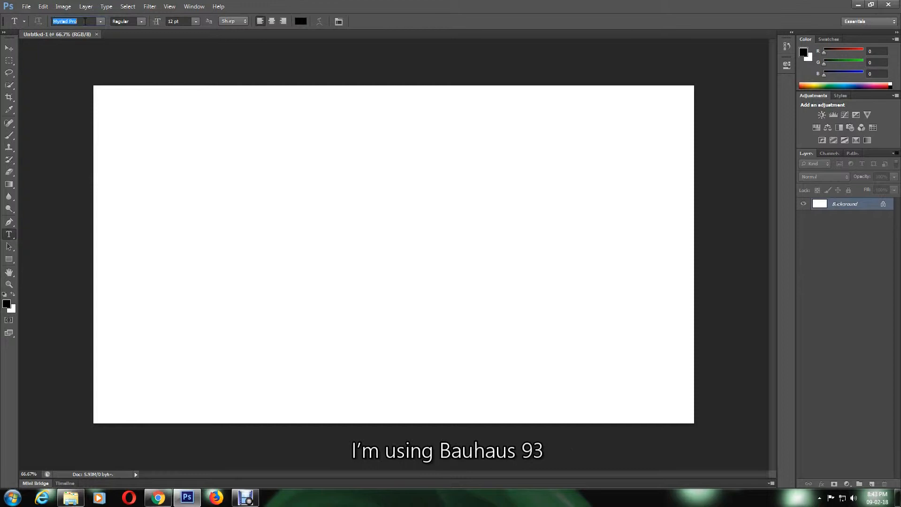
text(Bauhaus 93)
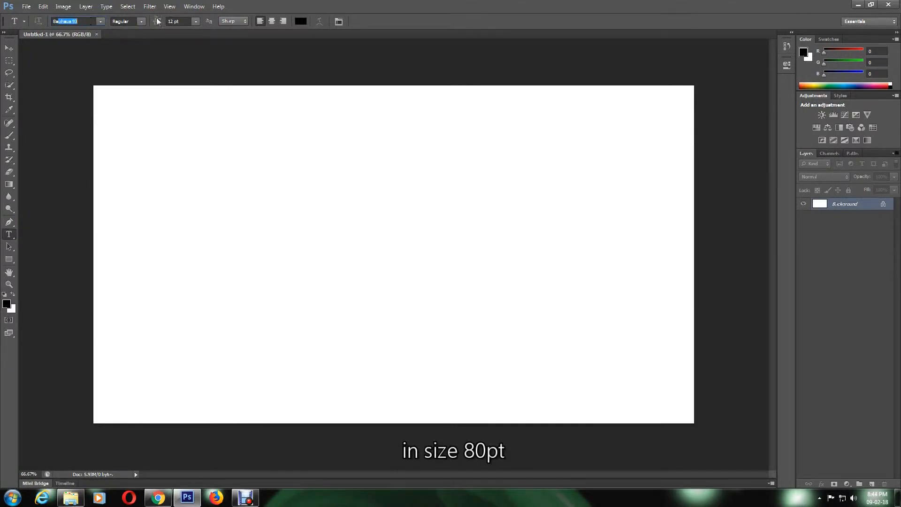
click(134, 22)
double_click(172, 20)
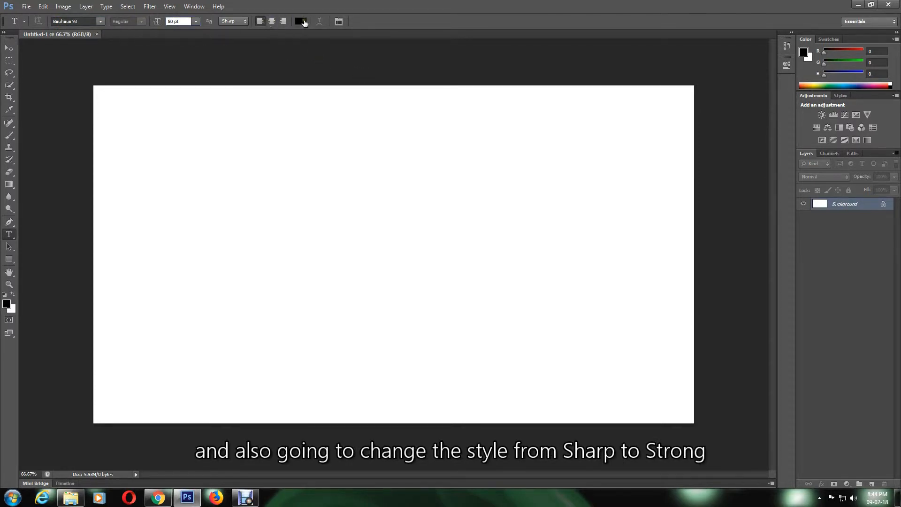
click(244, 24)
click(240, 52)
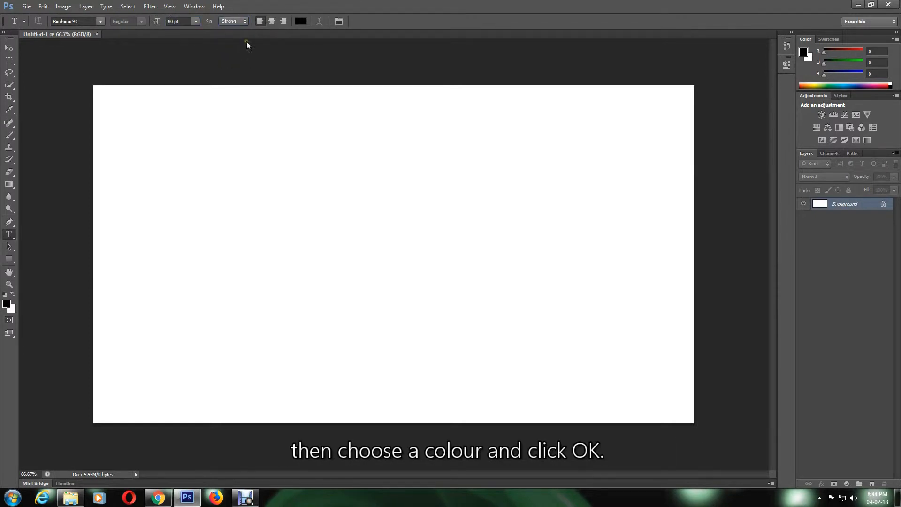
Step: Set the text colour to the muted red ad4444
click(300, 22)
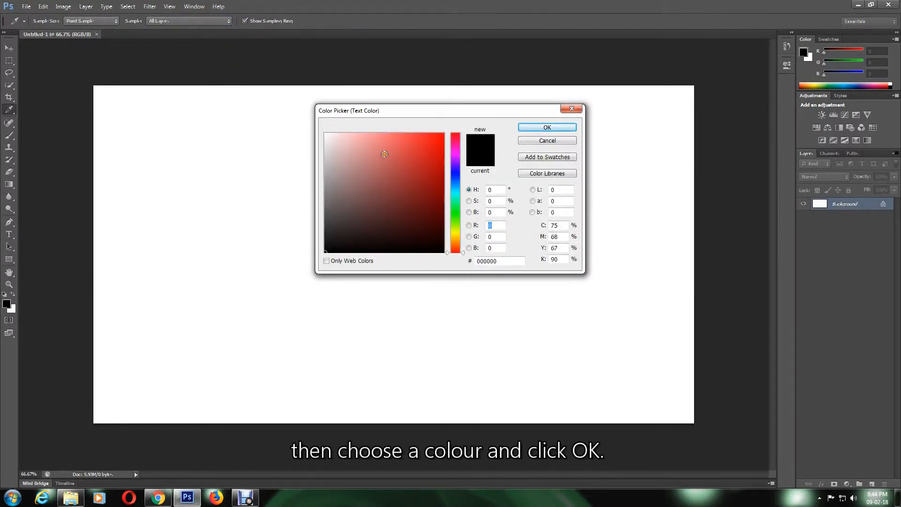
drag(463, 253, 463, 128)
click(398, 172)
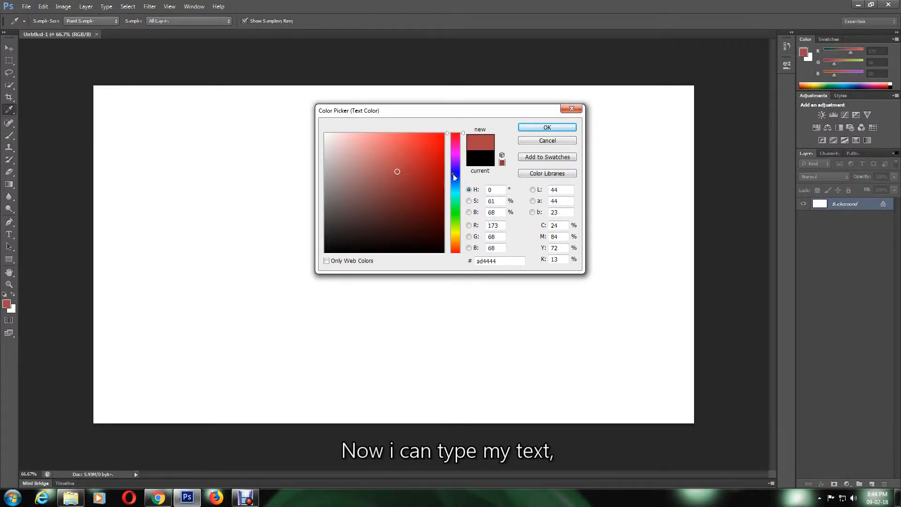
click(533, 132)
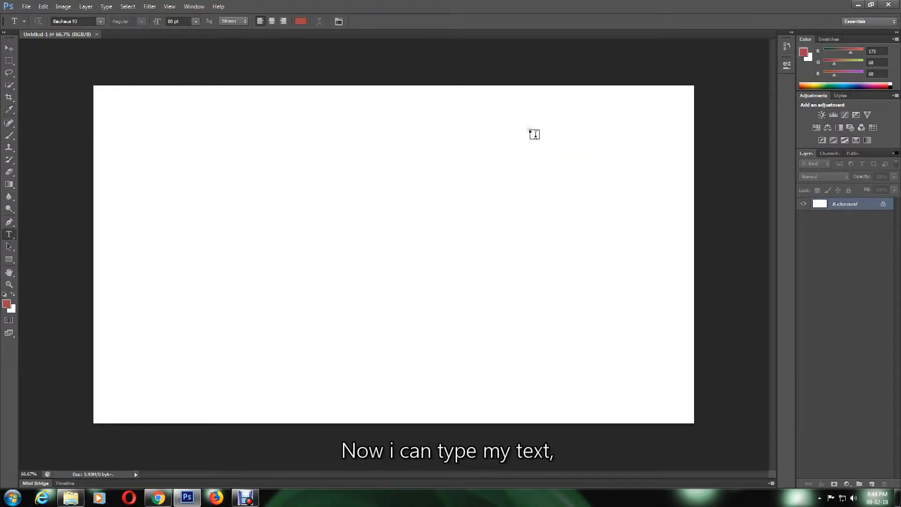
Step: Add a text layer reading "Gel Text Effect" in the upper part of the canvas
click(176, 192)
text(Gel )
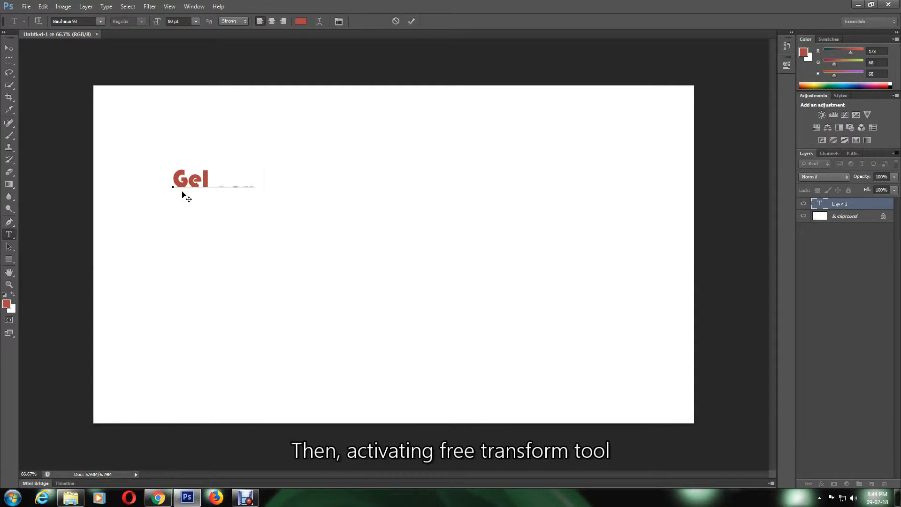
text(Text Effect)
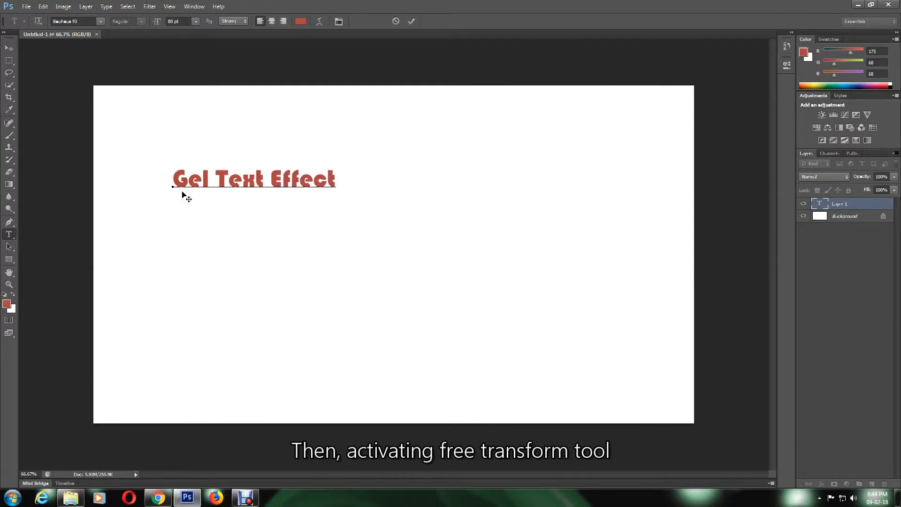
click(412, 20)
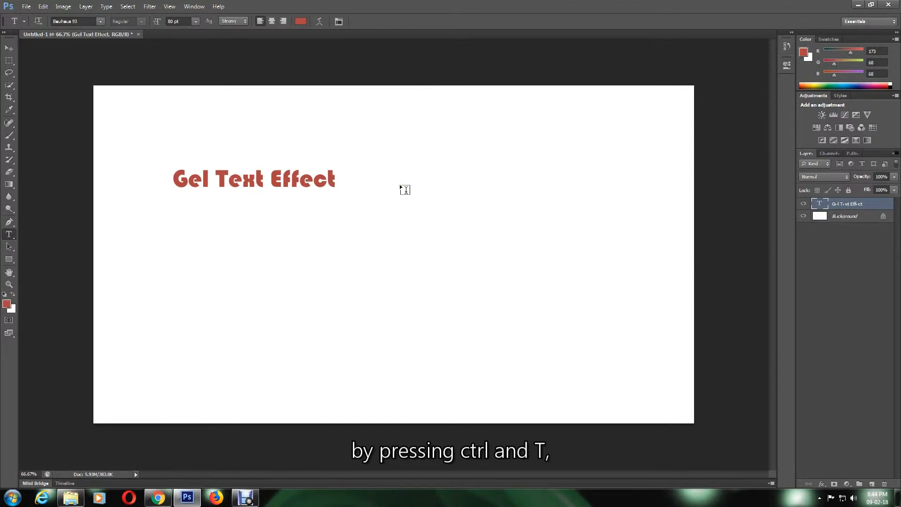
Step: Enlarge the text with Free Transform to about 218 pt and position it across the upper middle of the canvas
key(ctrl+t)
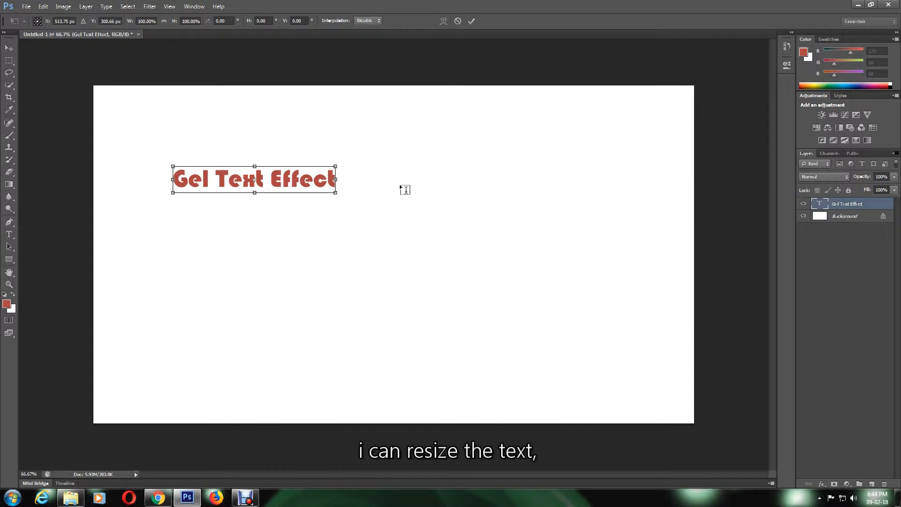
drag(335, 192, 403, 220)
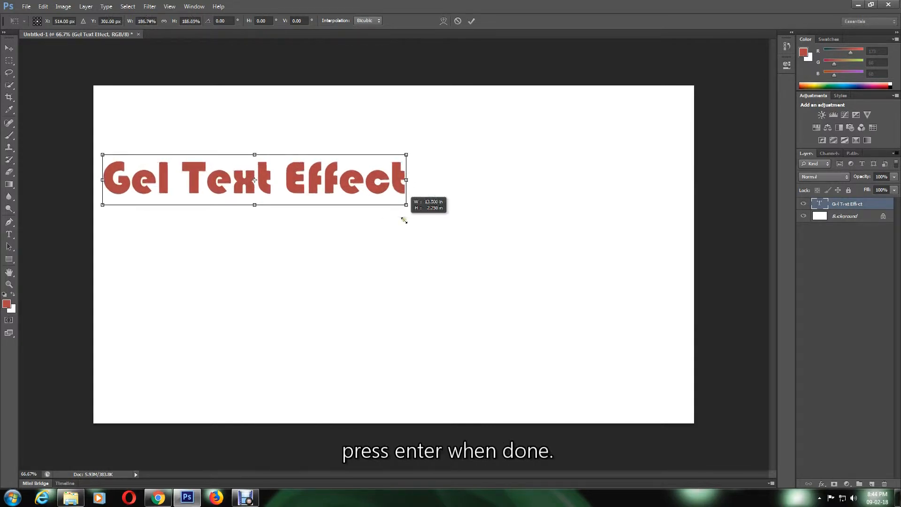
drag(290, 190, 375, 191)
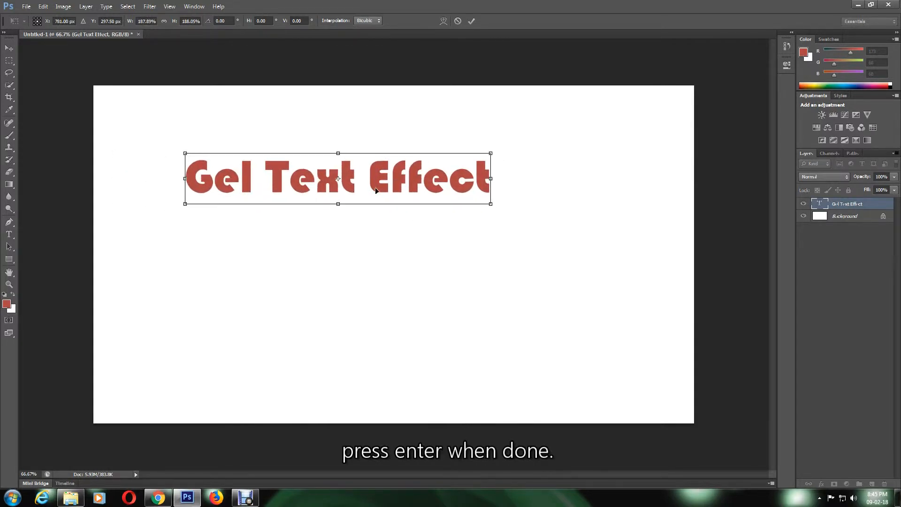
drag(491, 204, 565, 231)
drag(404, 170, 440, 181)
click(471, 21)
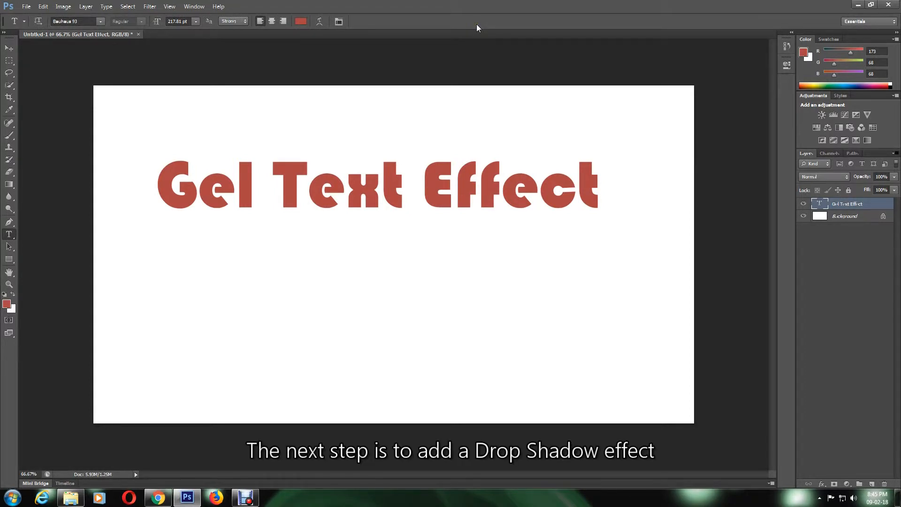
Step: Add a Drop Shadow to the text layer, sampling the text's red and picking a more saturated shade of it as the shadow colour
click(821, 484)
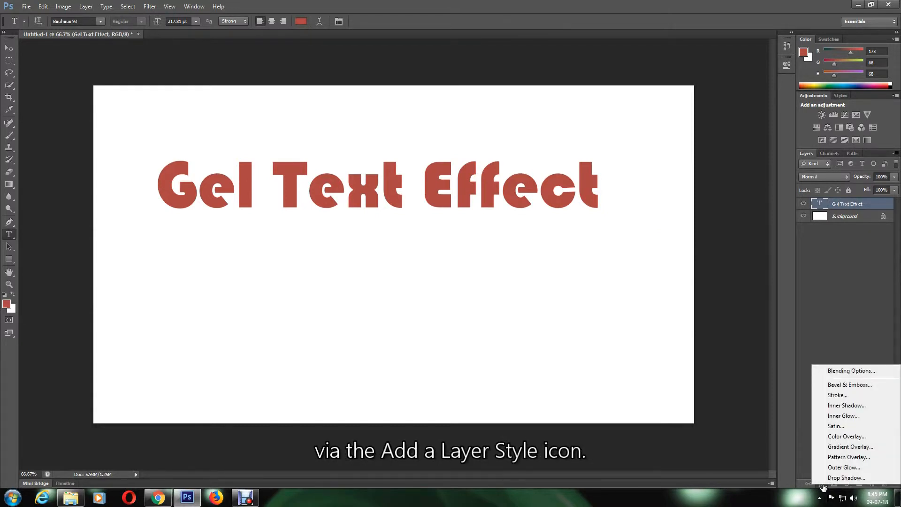
click(830, 477)
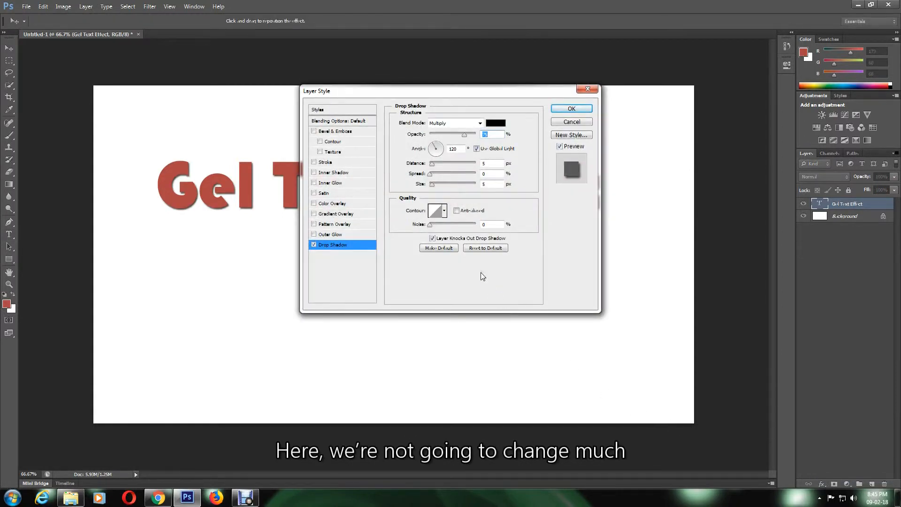
click(495, 123)
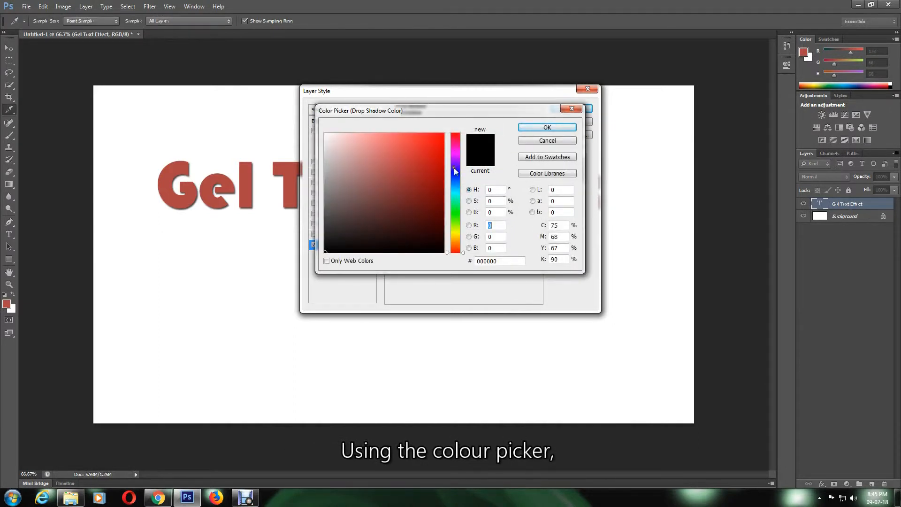
click(170, 181)
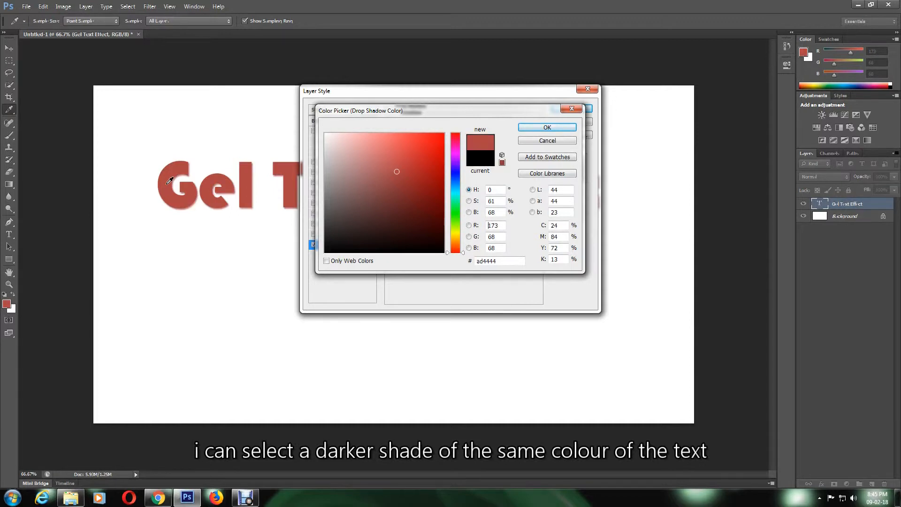
click(411, 170)
click(552, 132)
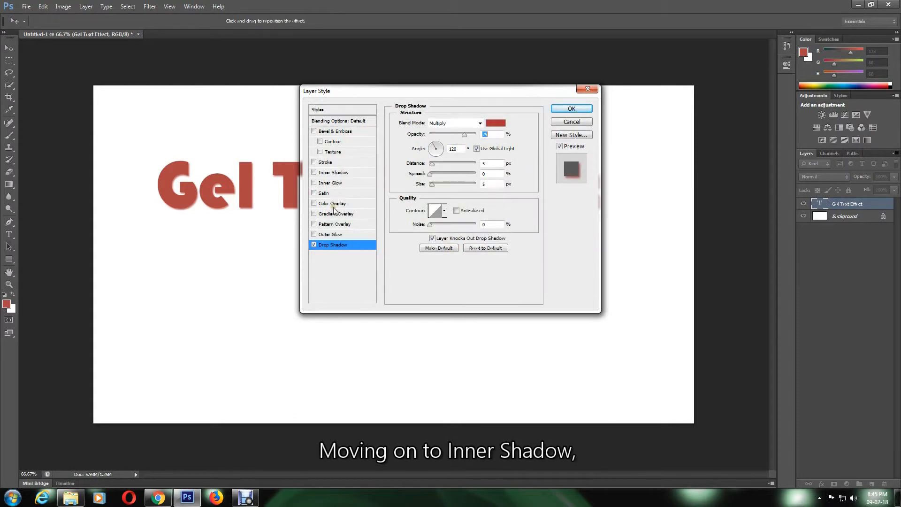
Step: Add an Inner Shadow coloured with the darker red 942a2a, starting from the sampled text colour
click(339, 174)
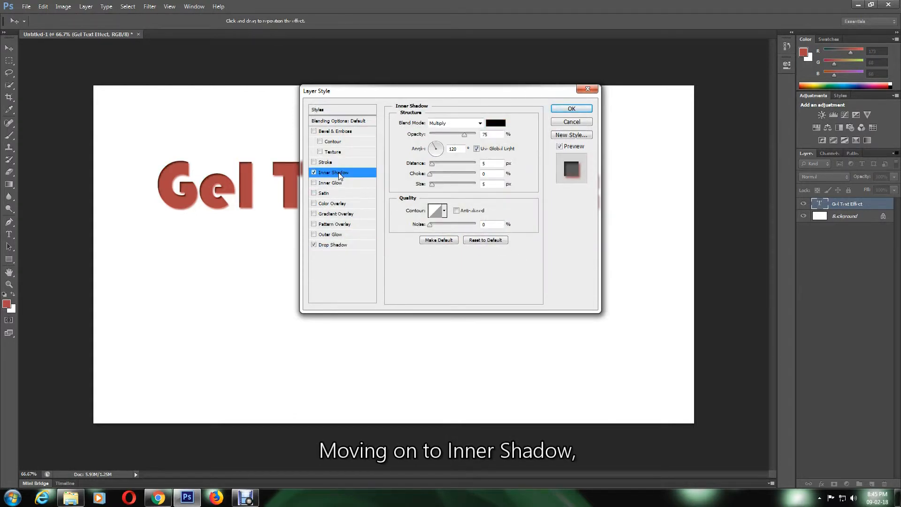
click(497, 124)
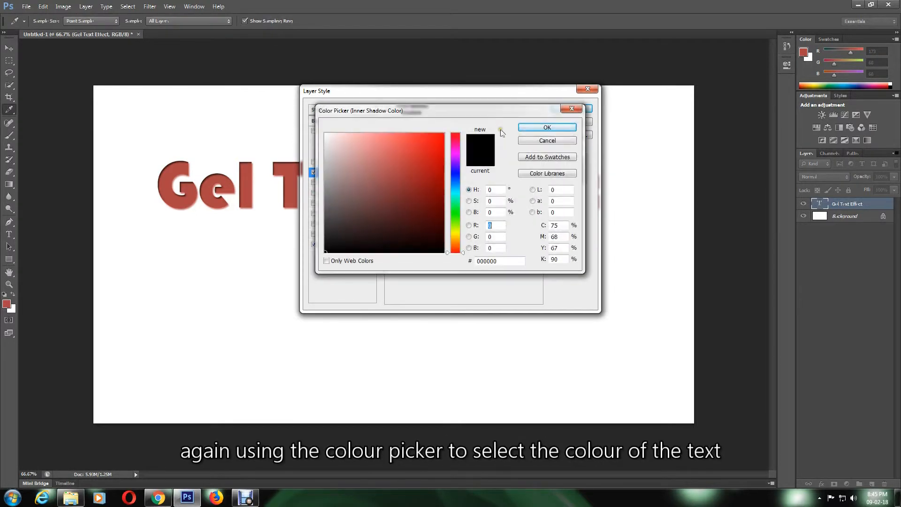
click(193, 193)
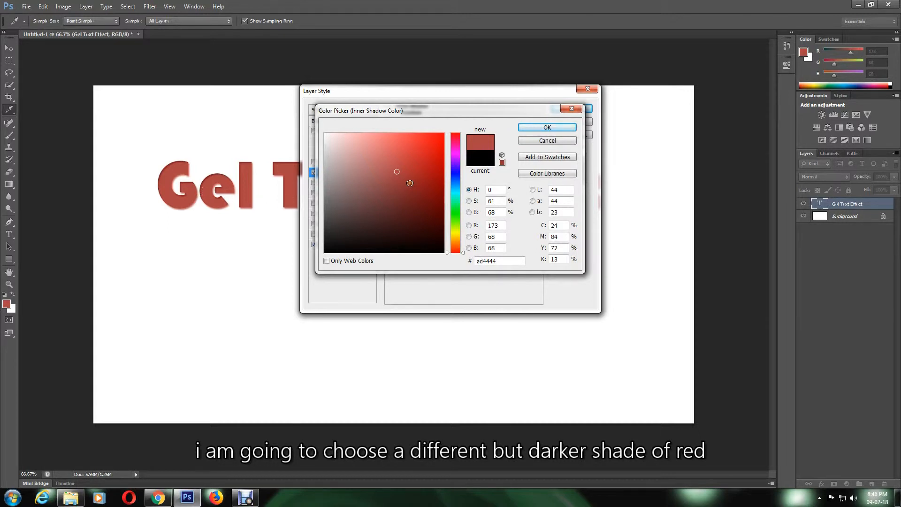
click(410, 183)
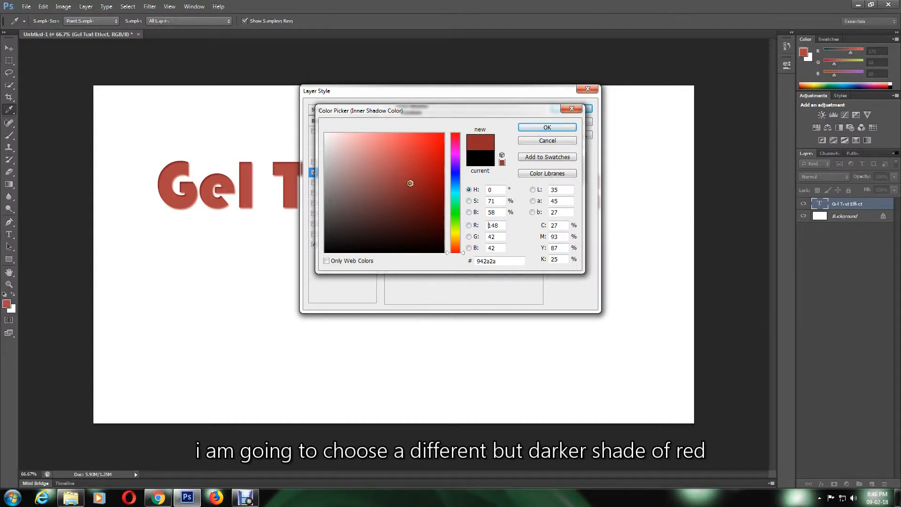
click(547, 128)
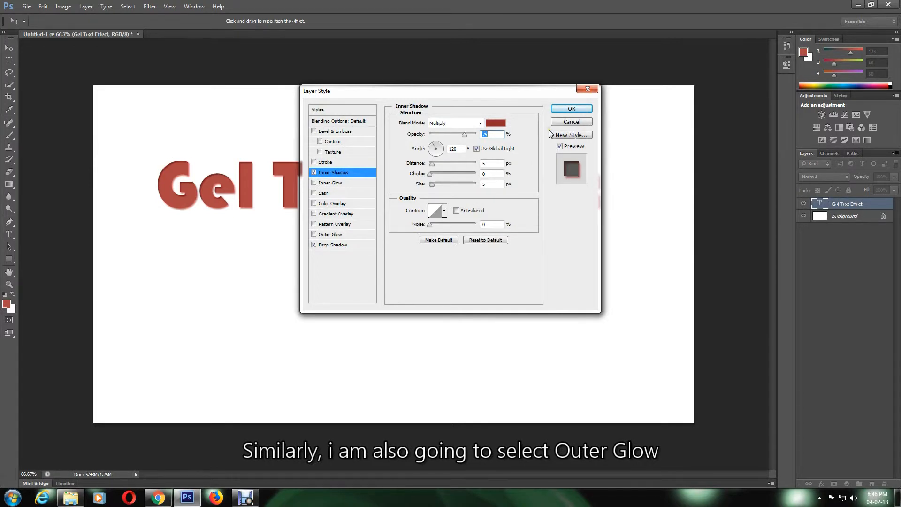
Step: Add an Outer Glow and set its colour to be6c6c, a lighter shade of the sampled text colour
click(336, 235)
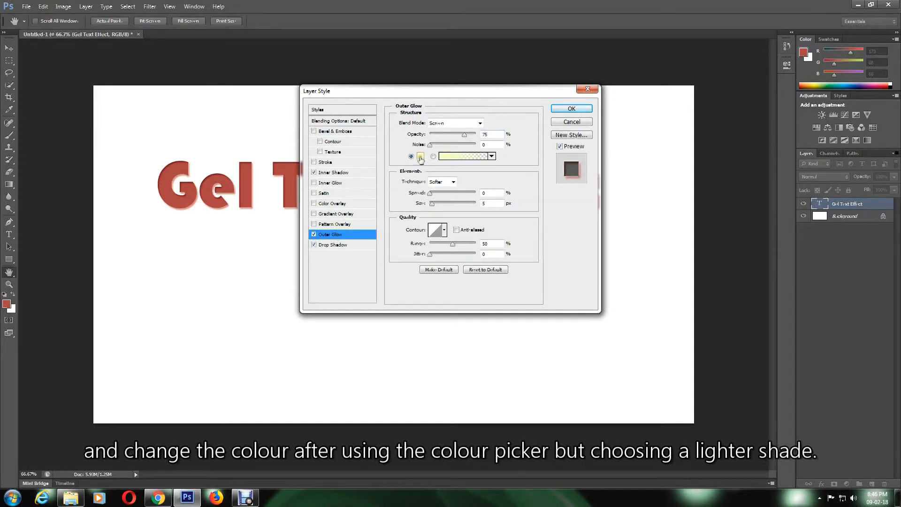
click(420, 157)
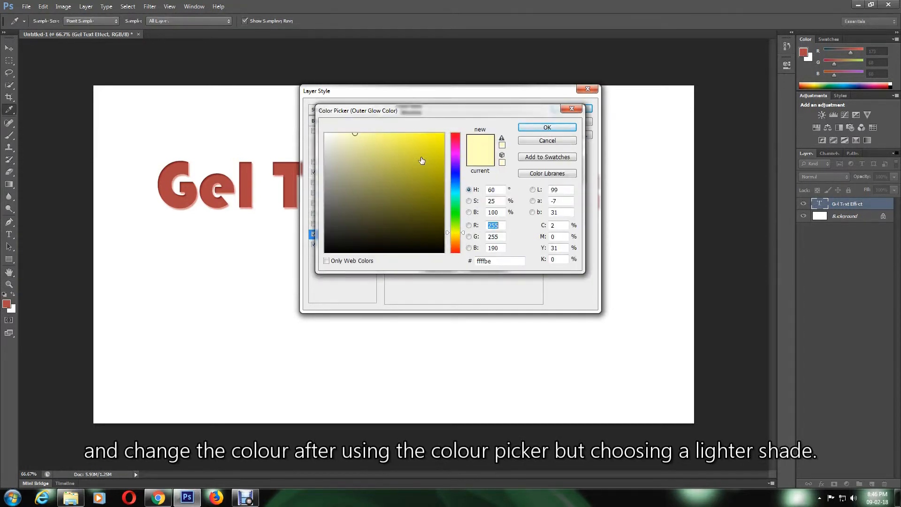
click(246, 181)
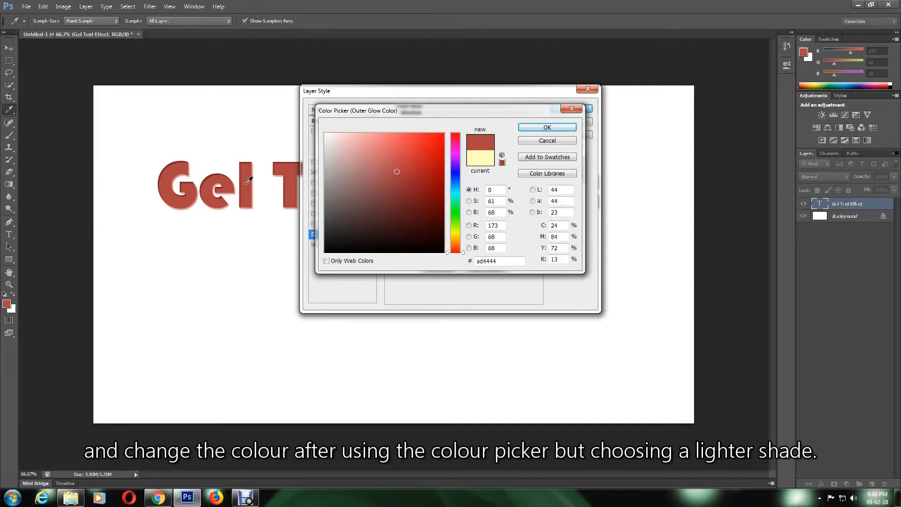
click(376, 163)
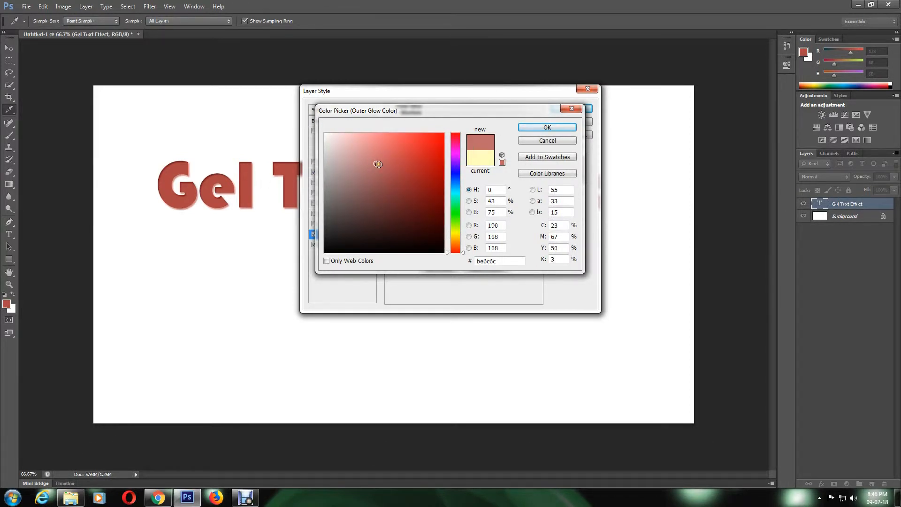
click(548, 127)
Step: Set the Outer Glow's opacity to 60%, its spread to 15% and its size to 10 px
double_click(488, 135)
text(60)
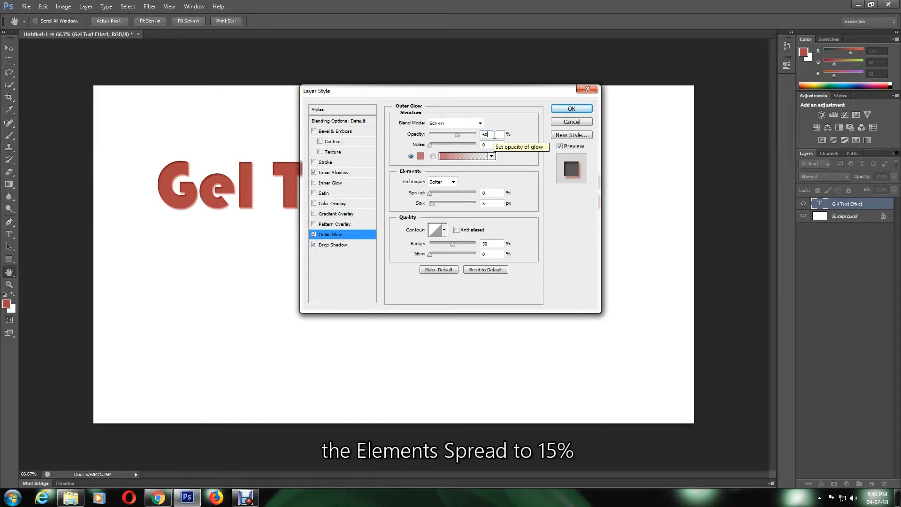
click(491, 192)
drag(490, 192, 465, 192)
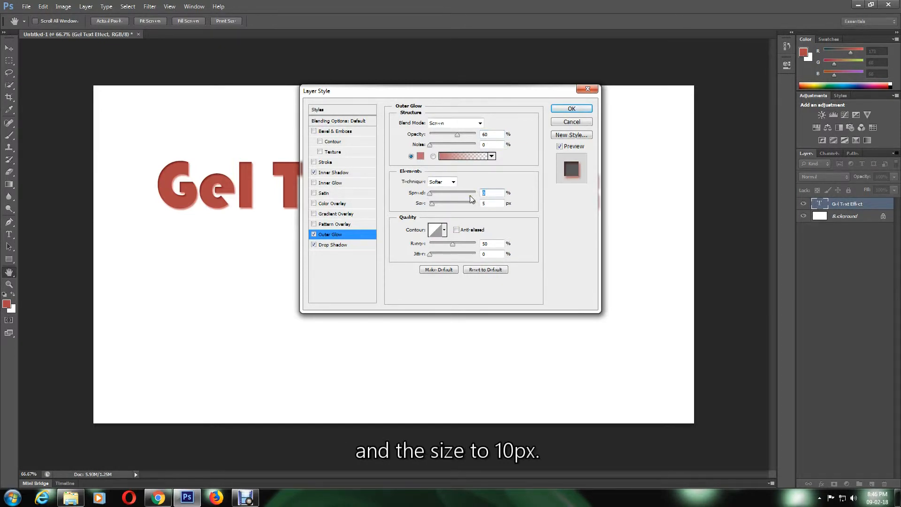
text(15)
drag(505, 203, 456, 206)
text(10)
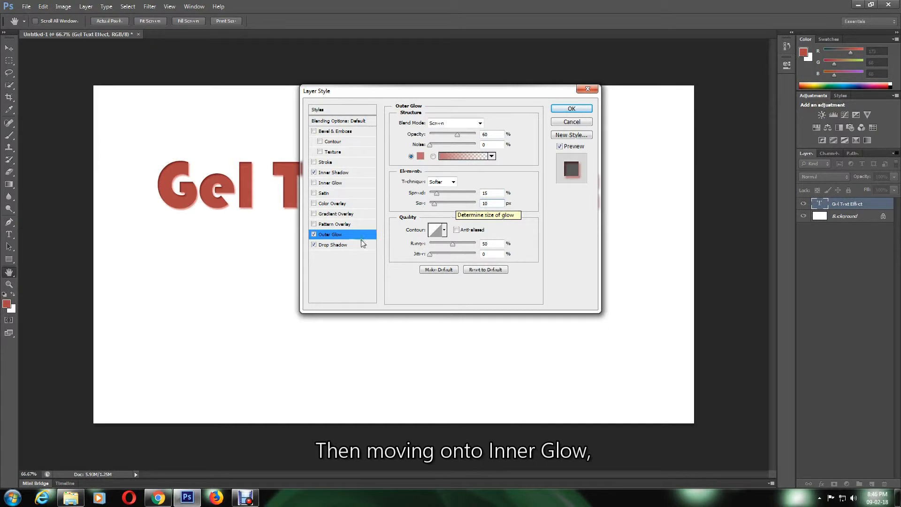
Step: Add an Inner Glow to the text layer, sampling the text's red and picking the deeper shade a31818 as the glow colour
click(327, 185)
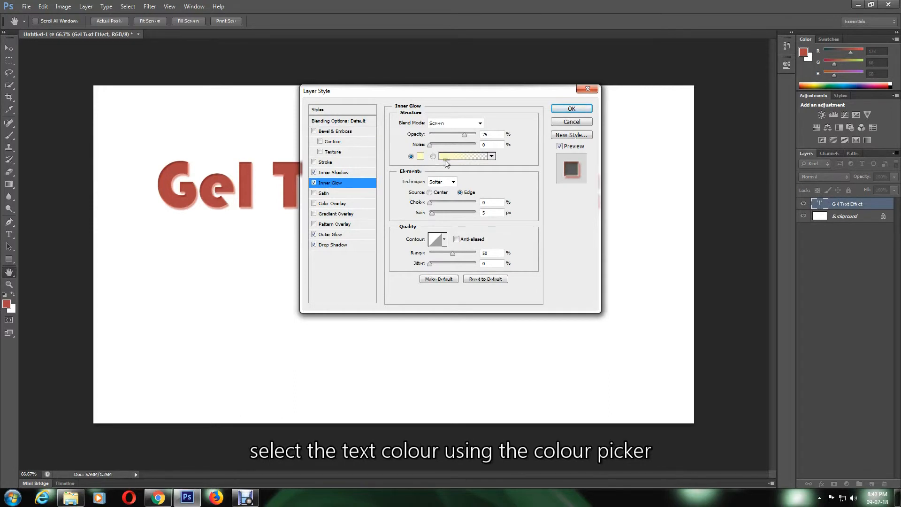
click(420, 156)
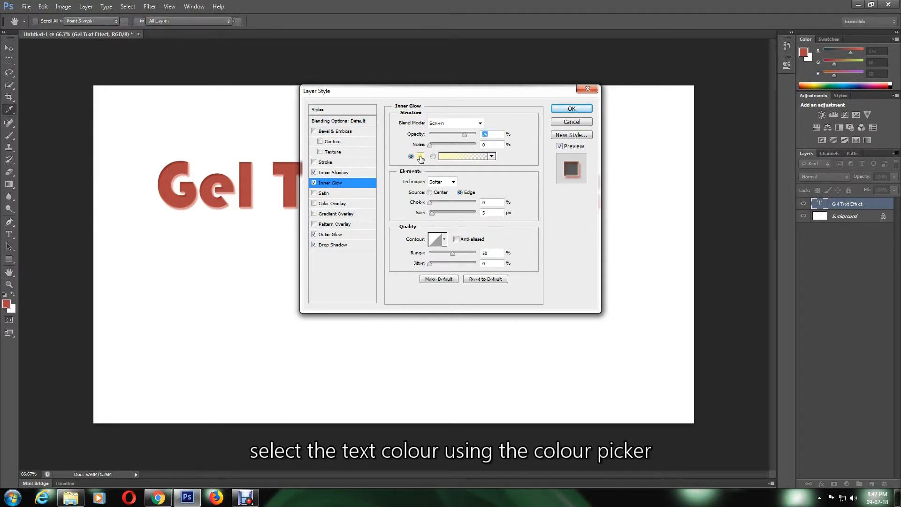
click(206, 190)
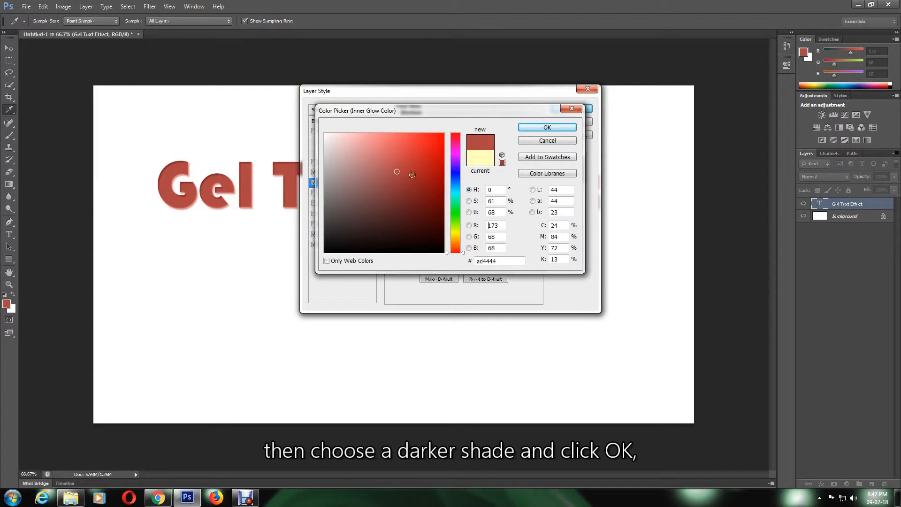
click(426, 176)
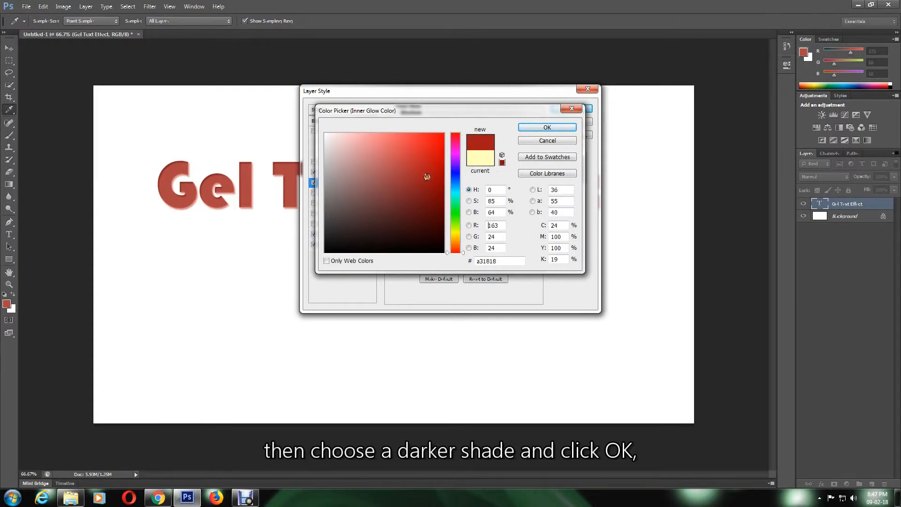
click(529, 129)
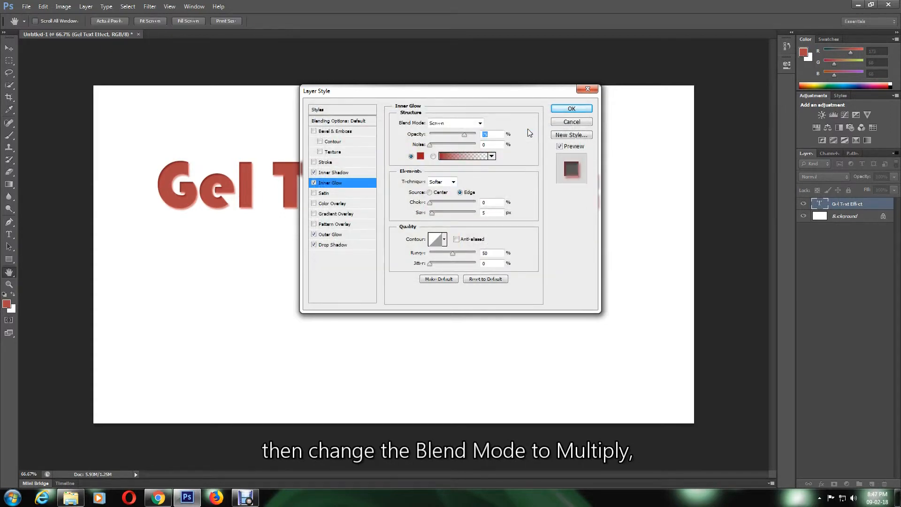
Step: Set the Inner Glow's blend mode to Multiply, its opacity to 50% and its choke to 10%
click(454, 124)
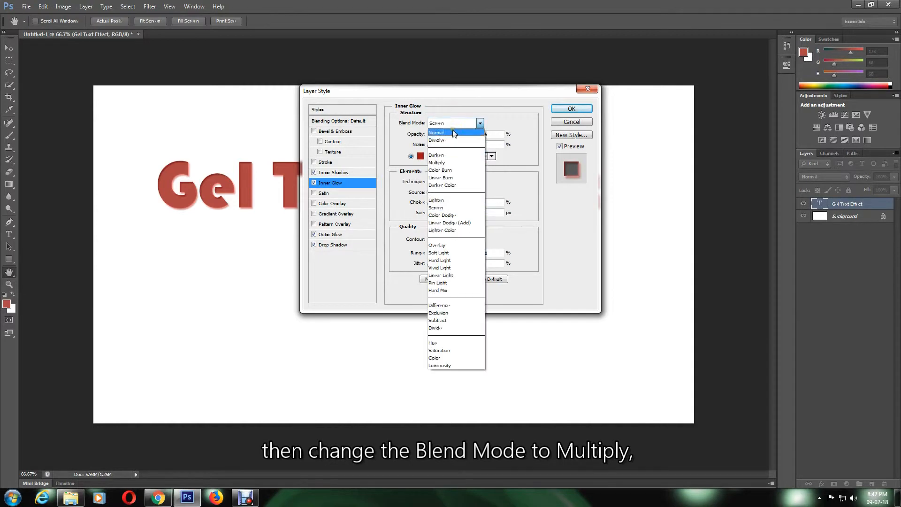
click(454, 163)
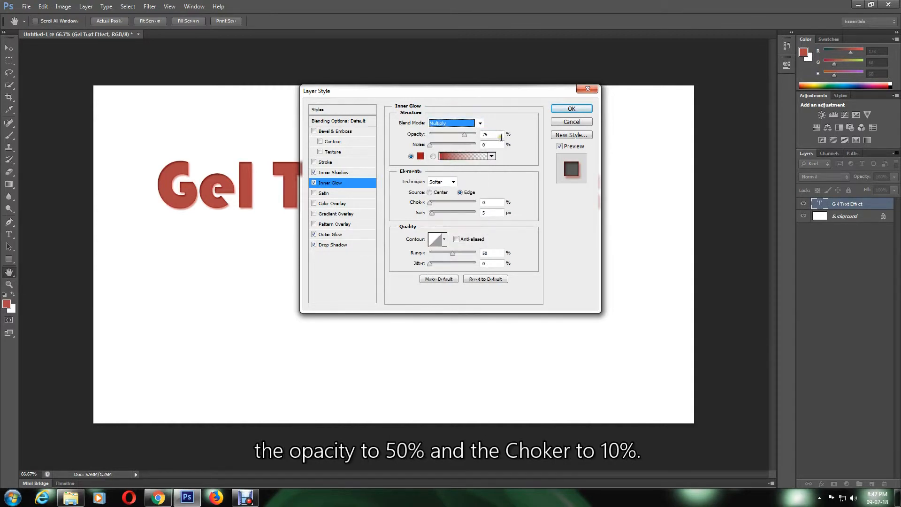
drag(501, 136, 476, 136)
text(50)
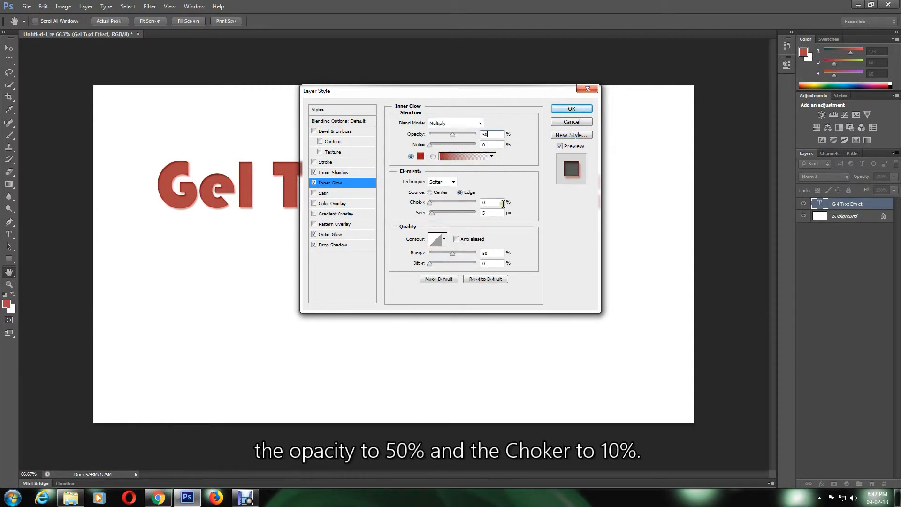
drag(497, 202, 462, 201)
text(1)
Step: Add a Bevel & Emboss effect to the text and set its size to 16 px
click(336, 132)
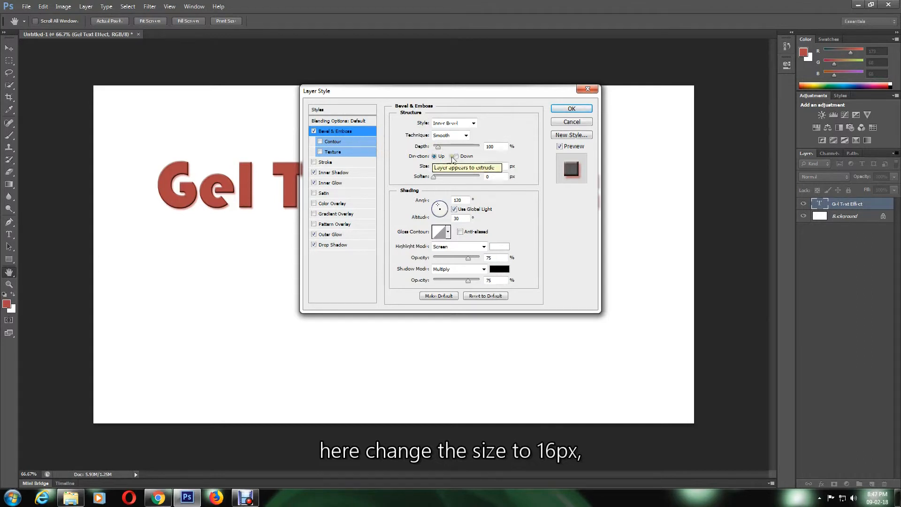
drag(494, 166, 468, 163)
text(16)
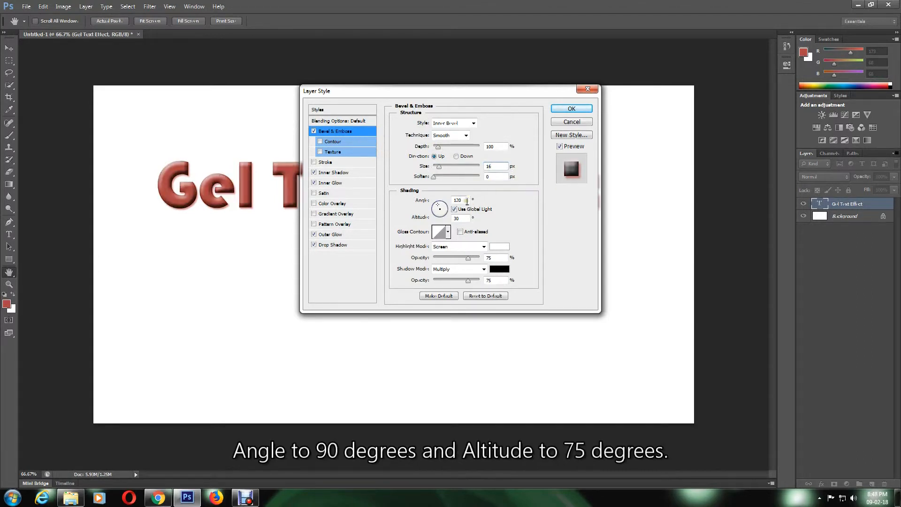
Step: Set the bevel's shading angle to 90°, its altitude to 75° and its shadow opacity to 0%
drag(467, 200, 449, 199)
text(90)
drag(466, 218, 449, 219)
text(75)
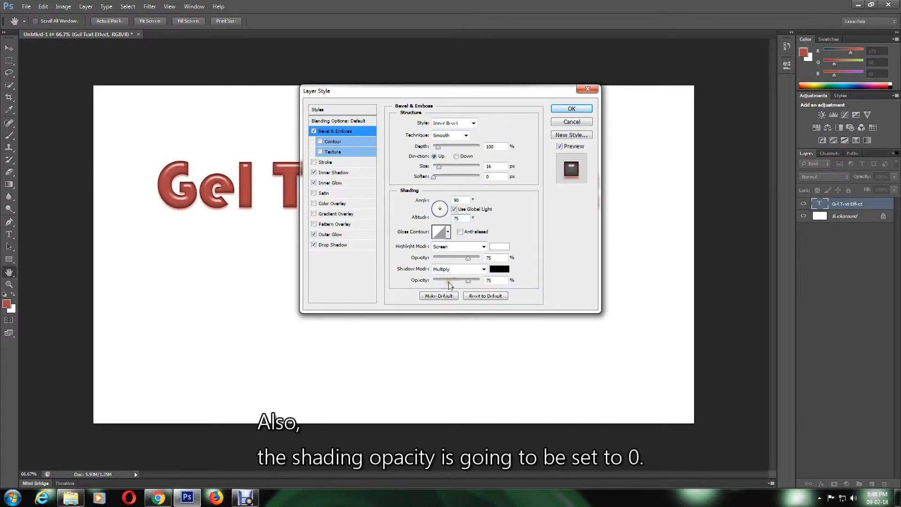
drag(495, 281, 483, 281)
text(0)
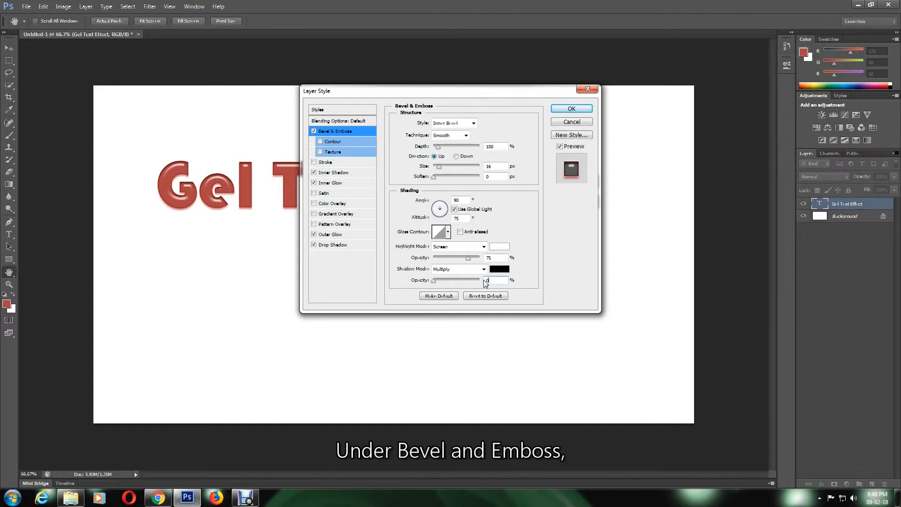
Step: Enable the Contour option of Bevel & Emboss and choose the Half Round contour
click(332, 142)
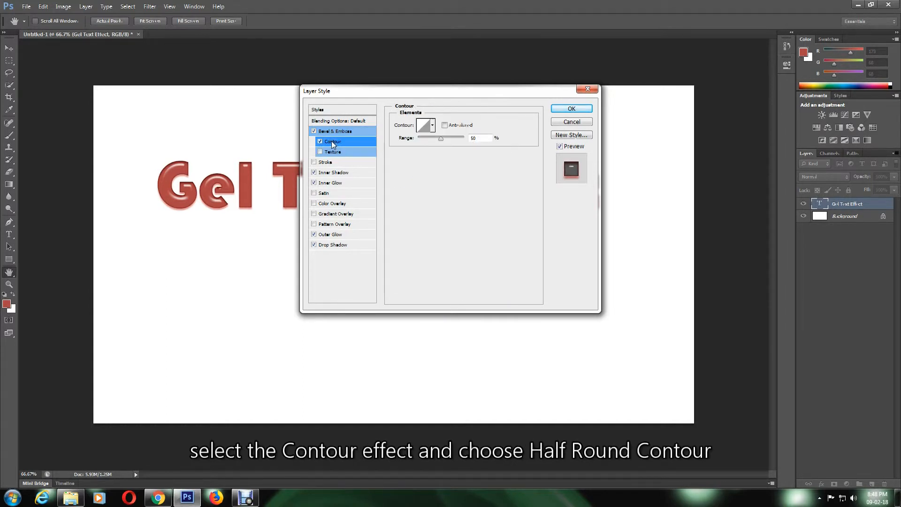
click(432, 126)
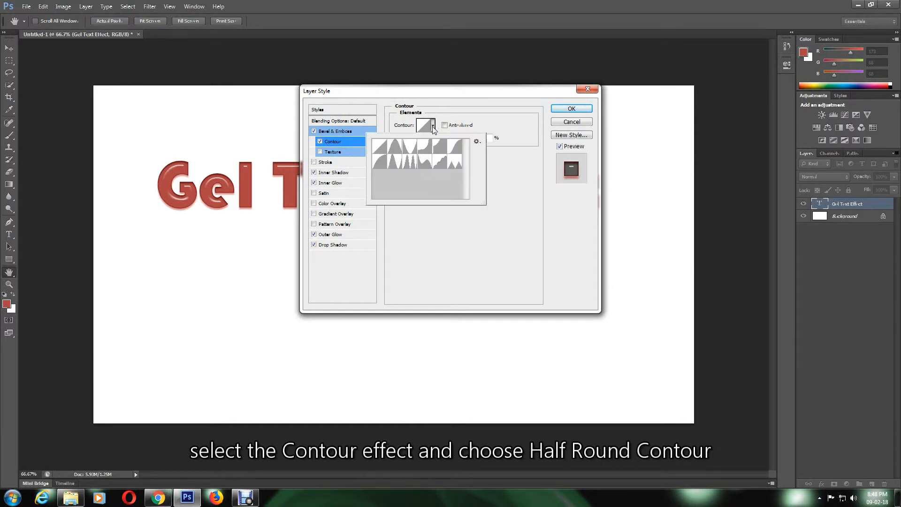
click(379, 161)
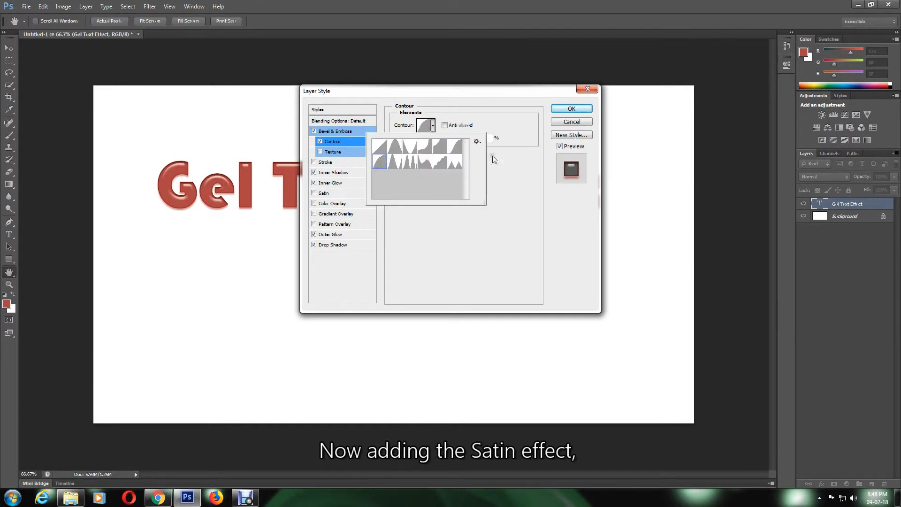
click(496, 123)
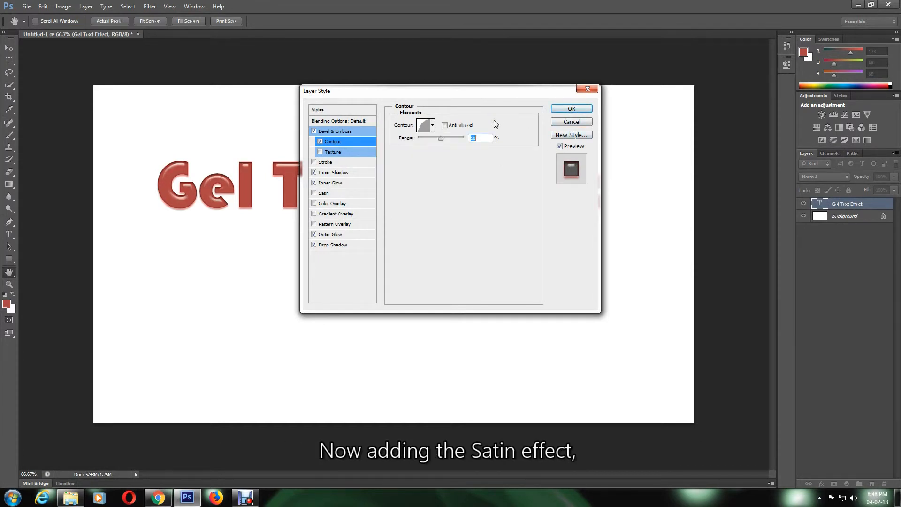
Step: Add a Satin effect coloured with the red af3333, starting from the sampled text colour
click(323, 193)
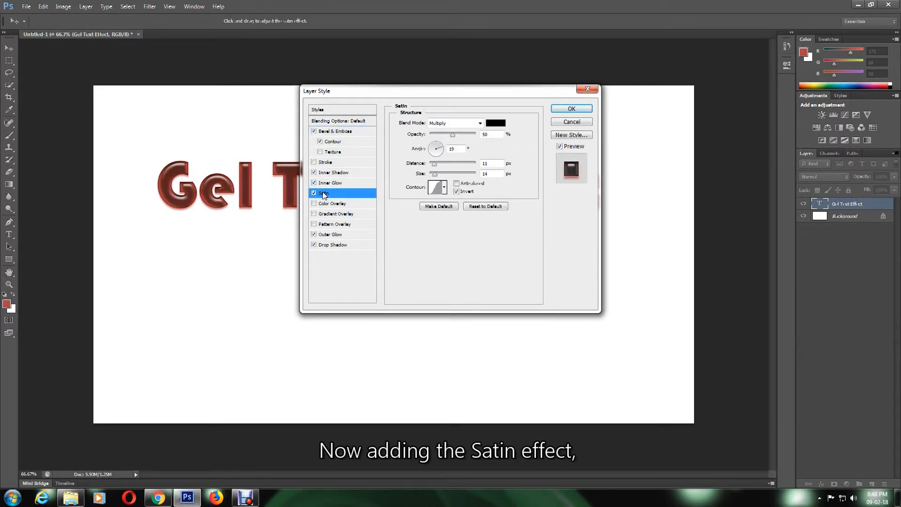
click(496, 123)
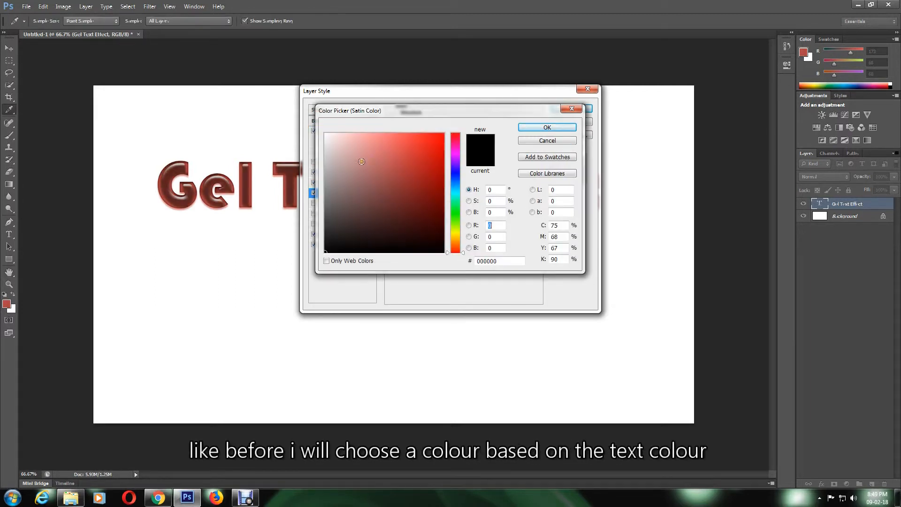
click(247, 190)
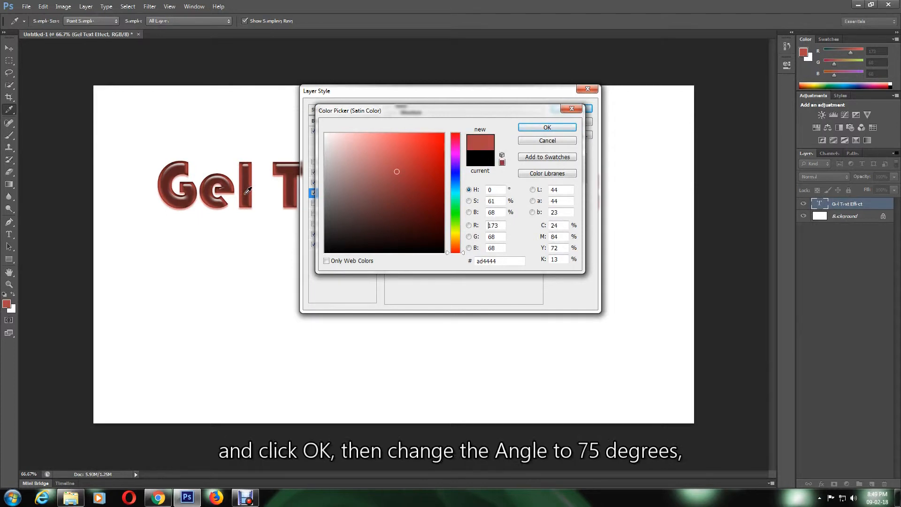
click(409, 171)
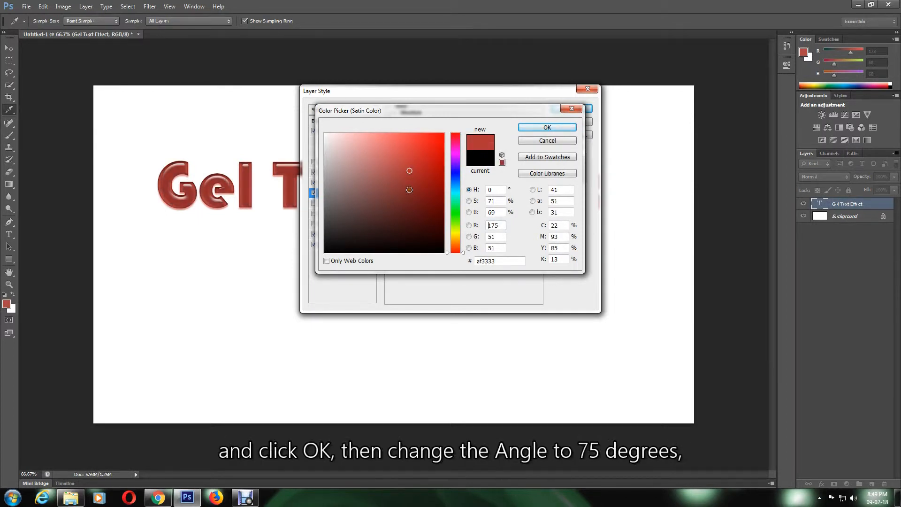
click(547, 127)
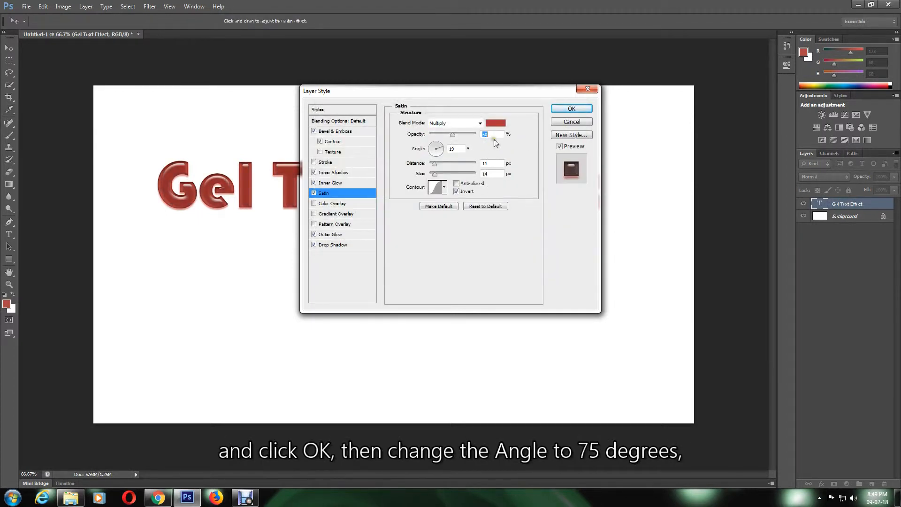
Step: Set the Satin effect's angle to 75°, its distance to 43 px and its size to 54 px
double_click(445, 148)
text(75)
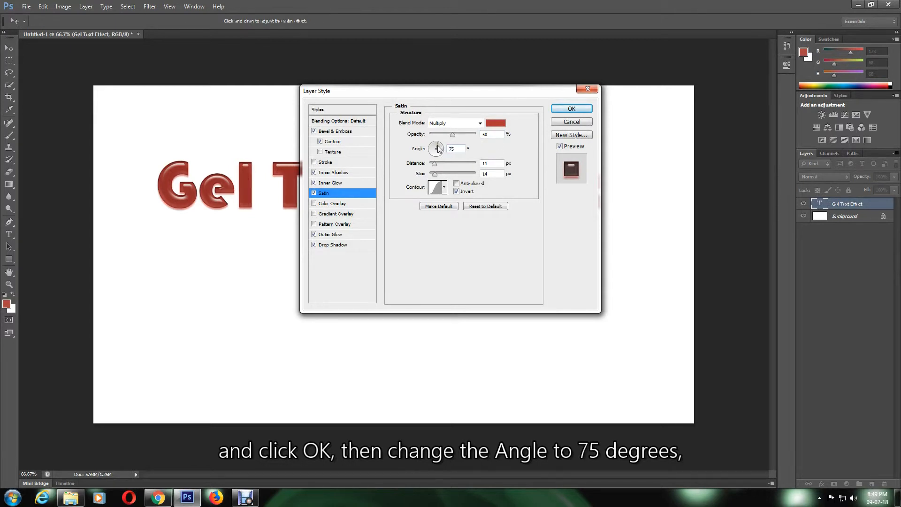
double_click(488, 163)
text(43)
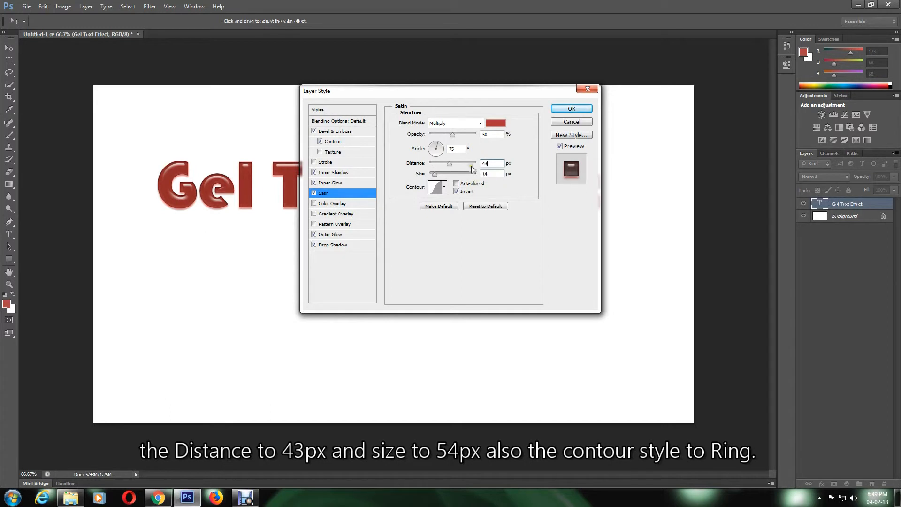
key(Tab)
text(54)
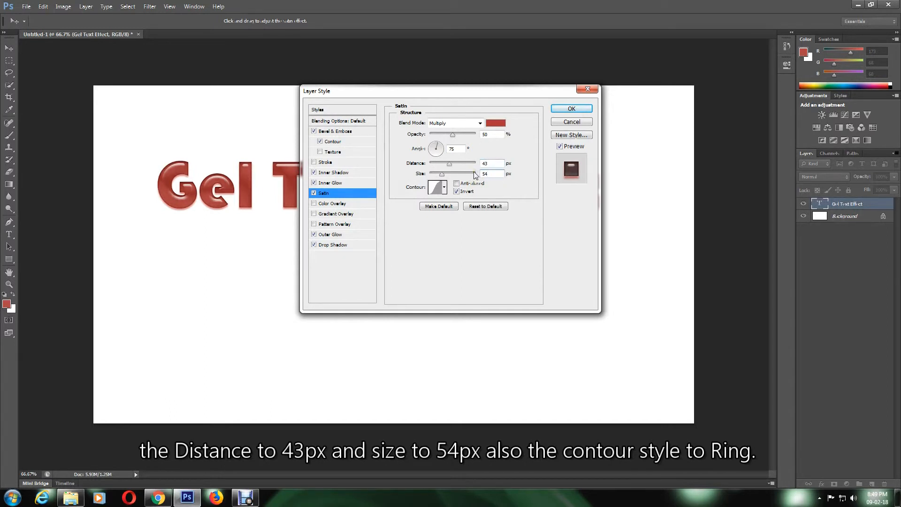
Step: Change the Satin effect's contour to Ring
click(444, 187)
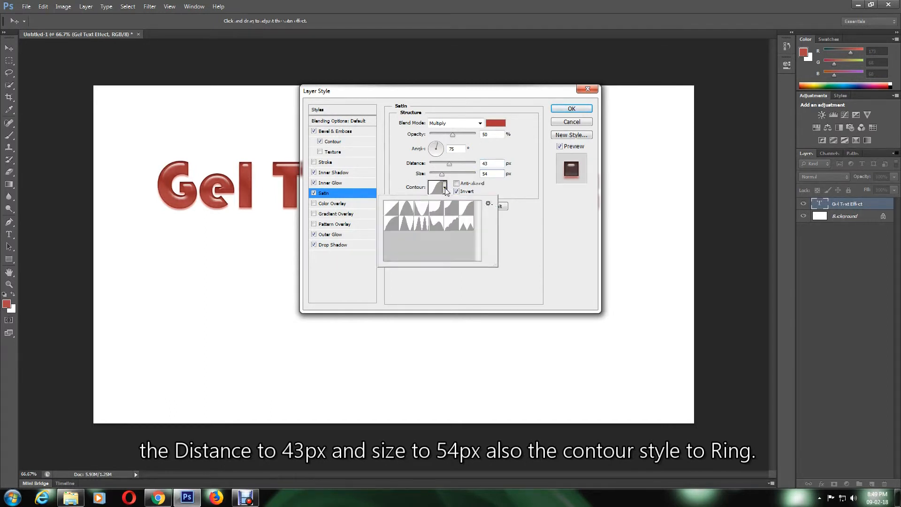
click(407, 228)
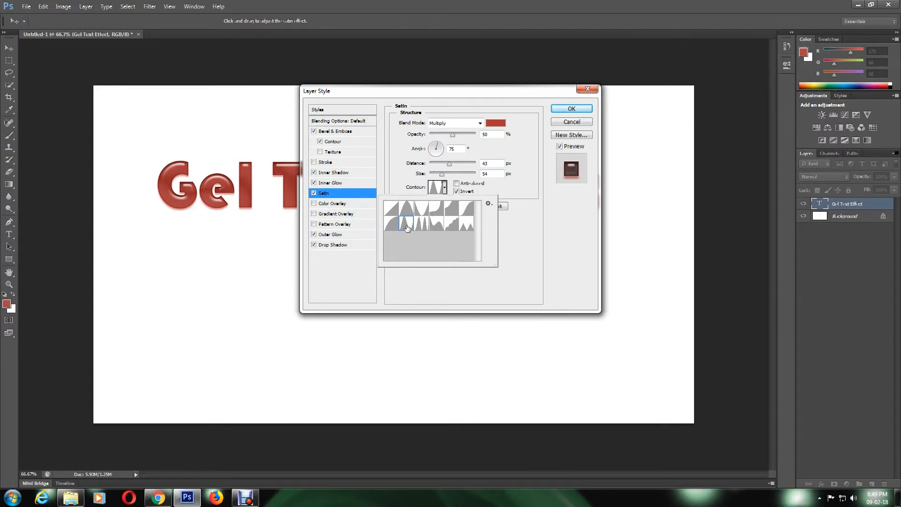
click(544, 171)
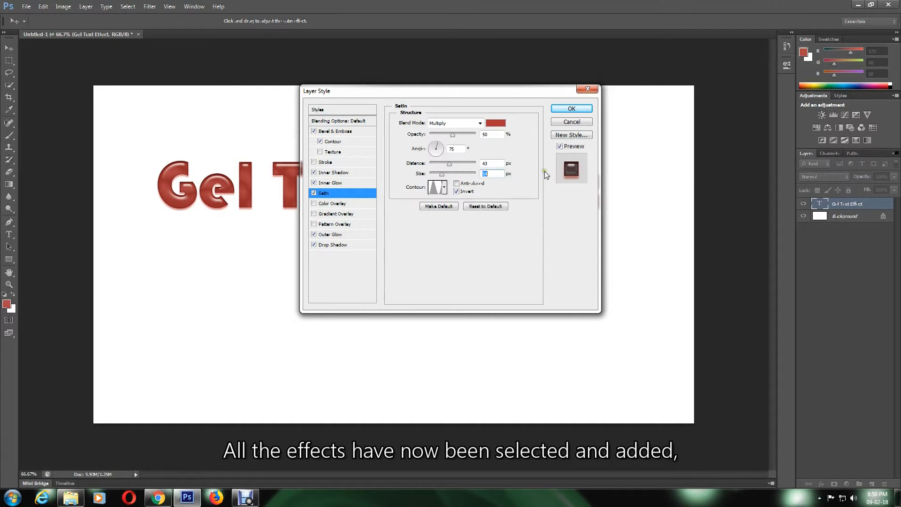
Step: Save the effects as a new style named "gel effect", show the saved styles and apply the effects to the title layer
click(571, 135)
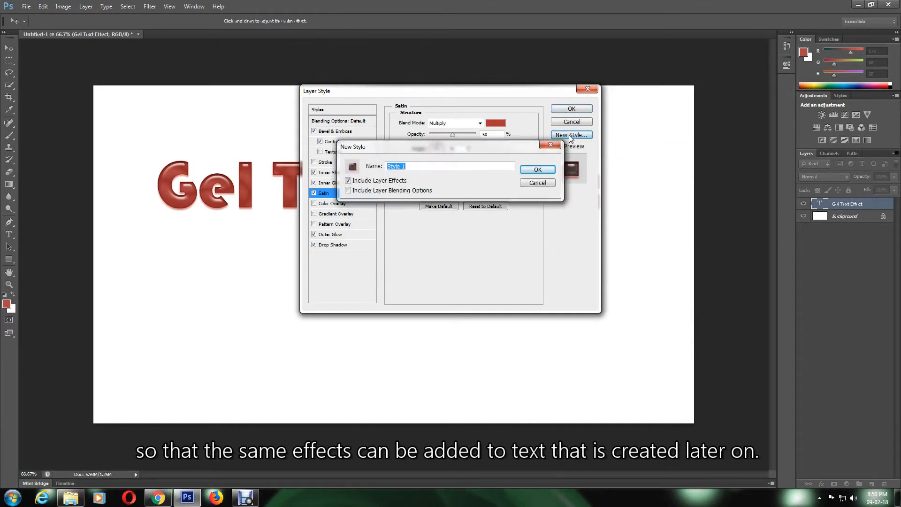
text(ge)
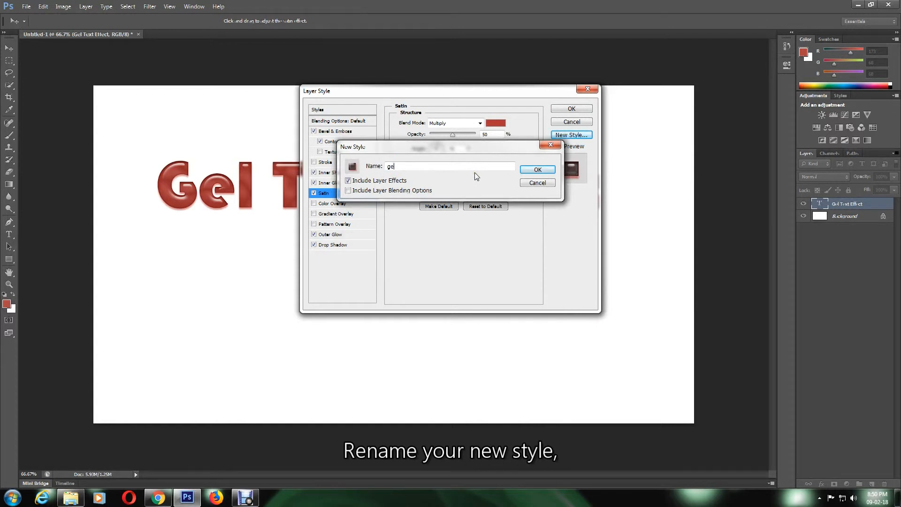
text(l effect)
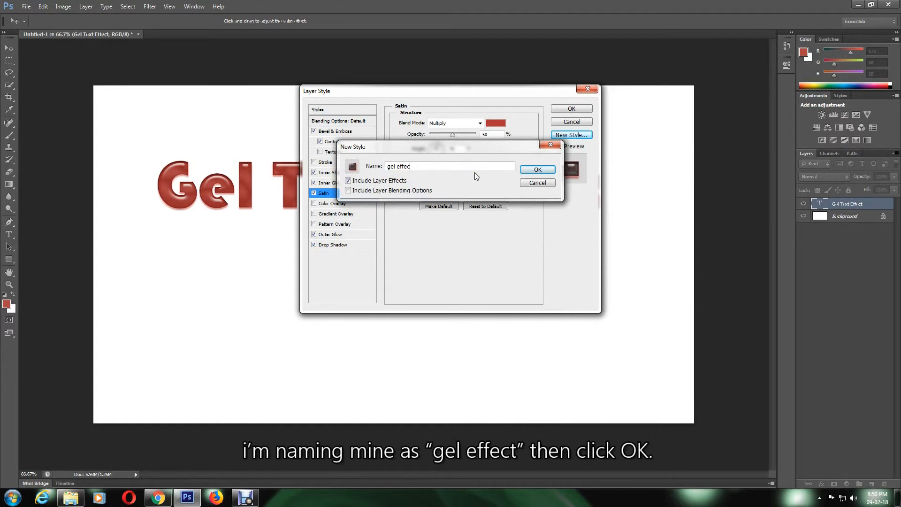
click(539, 170)
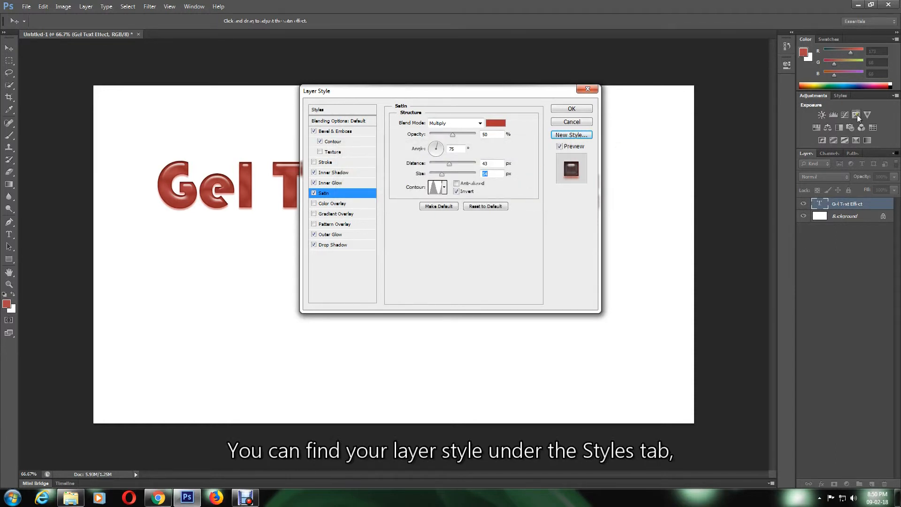
click(839, 95)
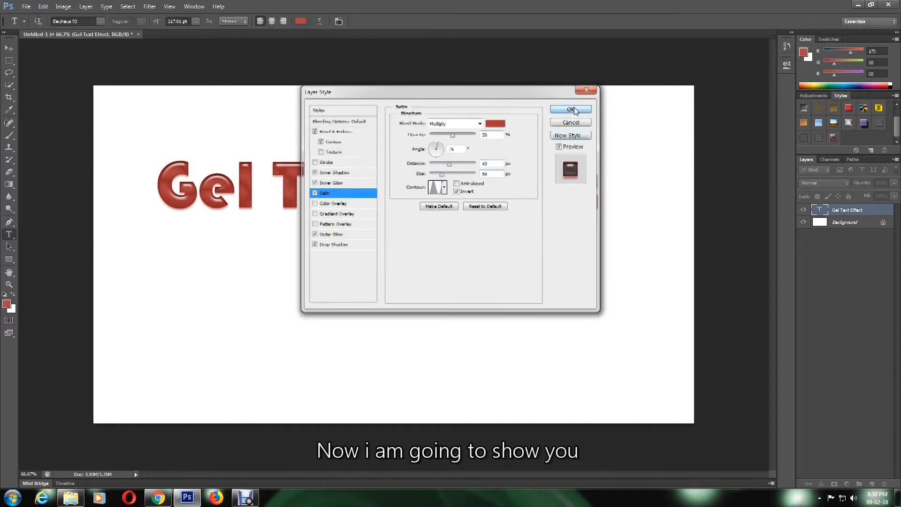
click(572, 109)
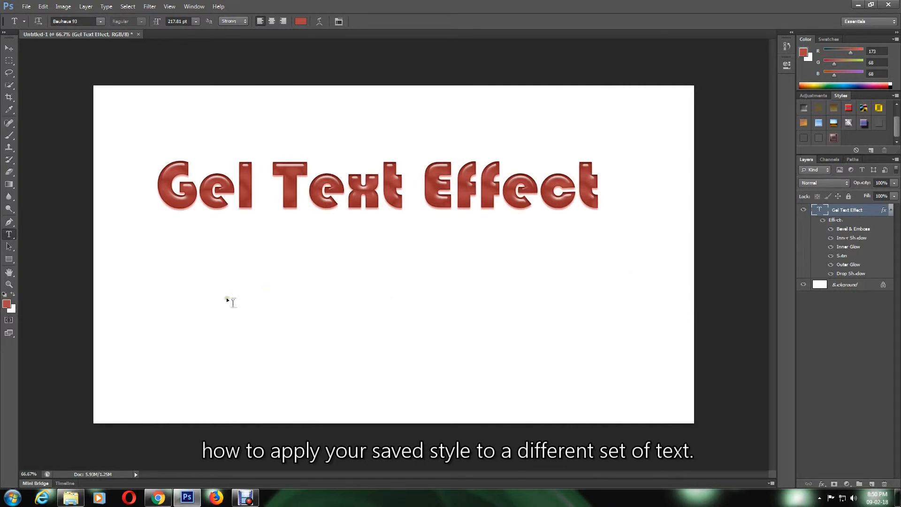
Step: Add a new text layer reading "Photoshop Tutorial" below the Gel Text Effect title
click(170, 265)
text(Photo)
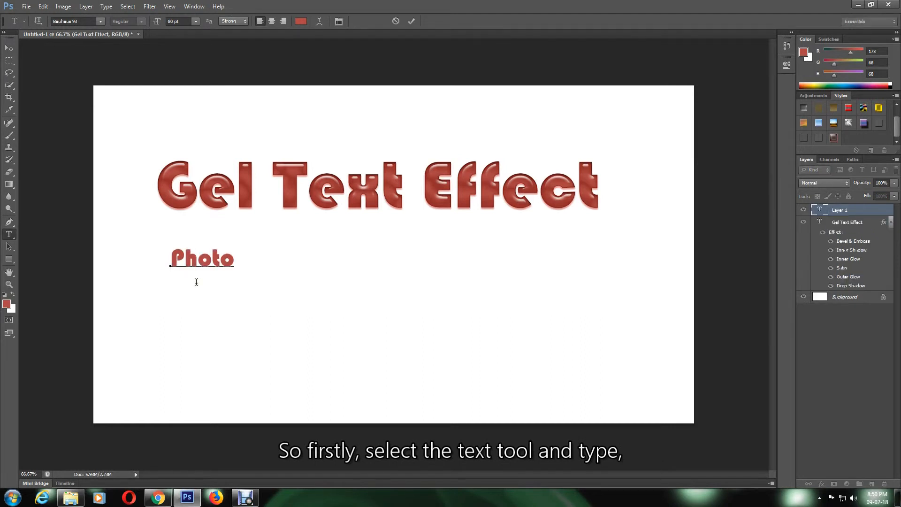
text(shop Tu)
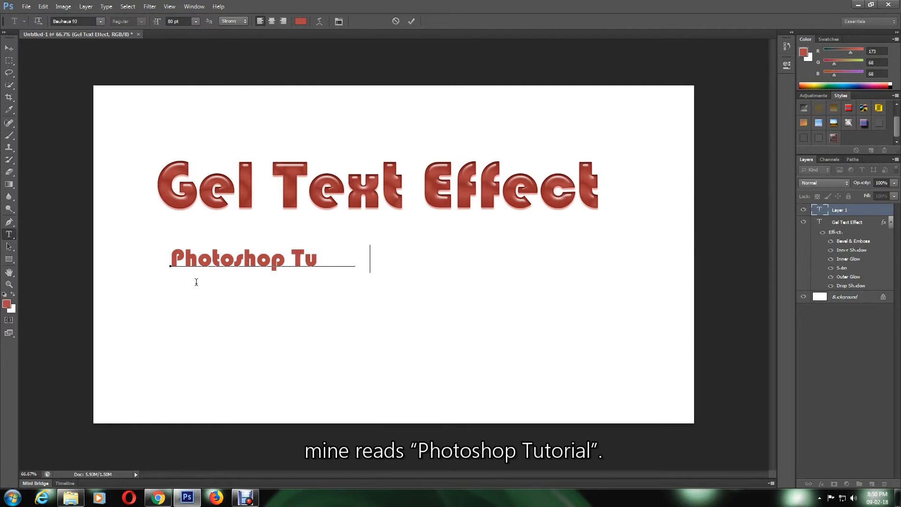
text(torial)
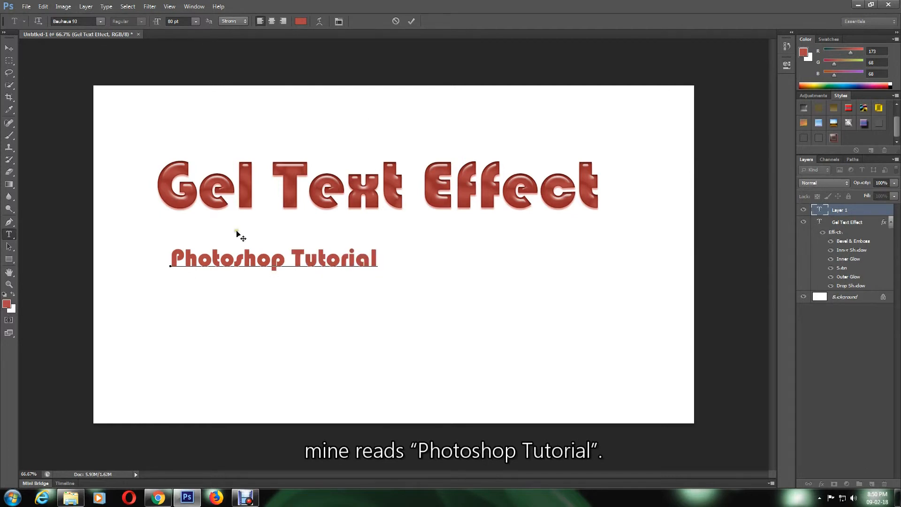
click(411, 22)
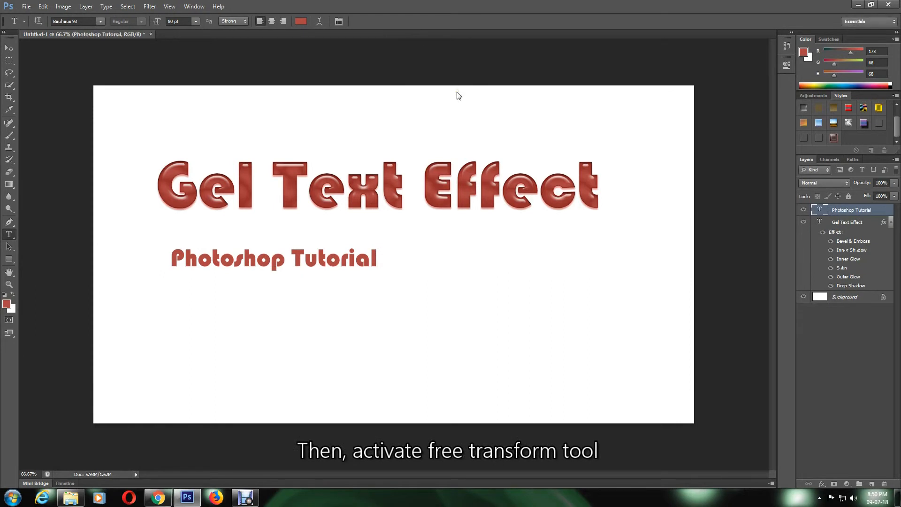
Step: Scale the Photoshop Tutorial text to about 229%, place it centred just beneath the title and apply the saved gel style
key(ctrl+t)
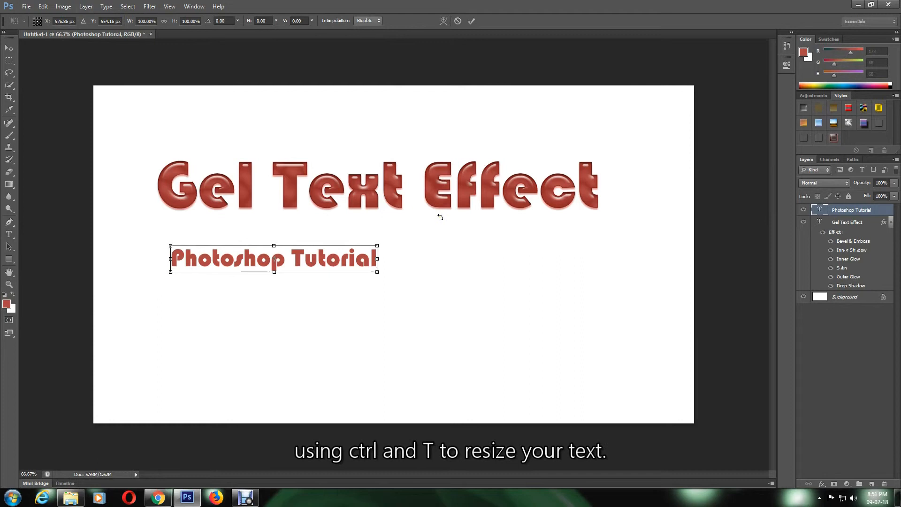
drag(377, 272, 413, 297)
drag(354, 262, 455, 283)
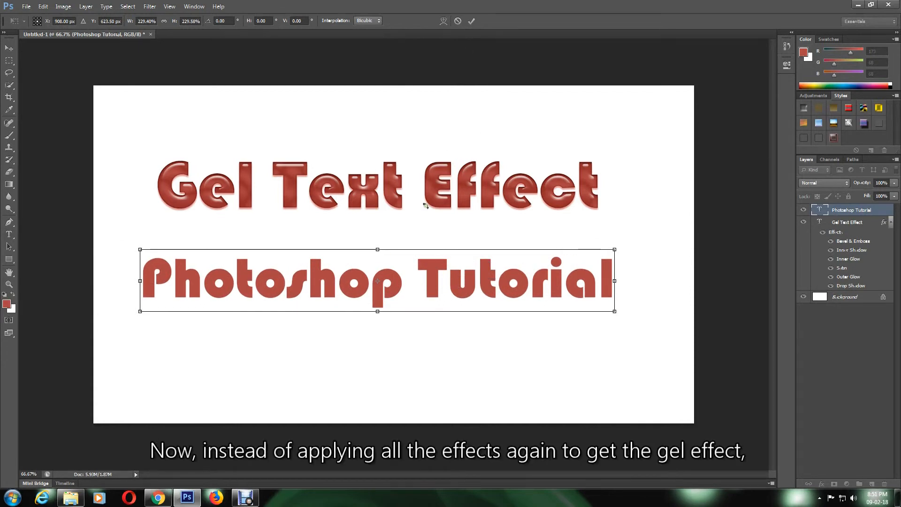
drag(385, 283, 386, 266)
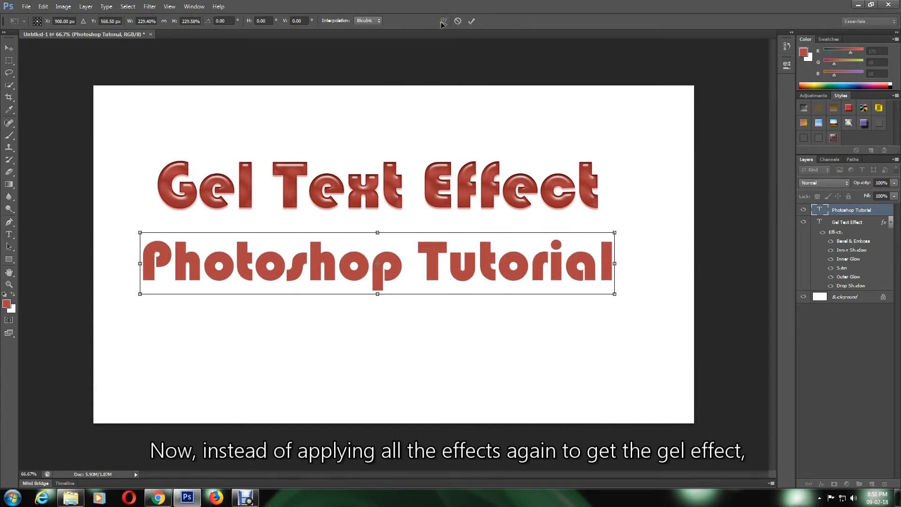
click(472, 21)
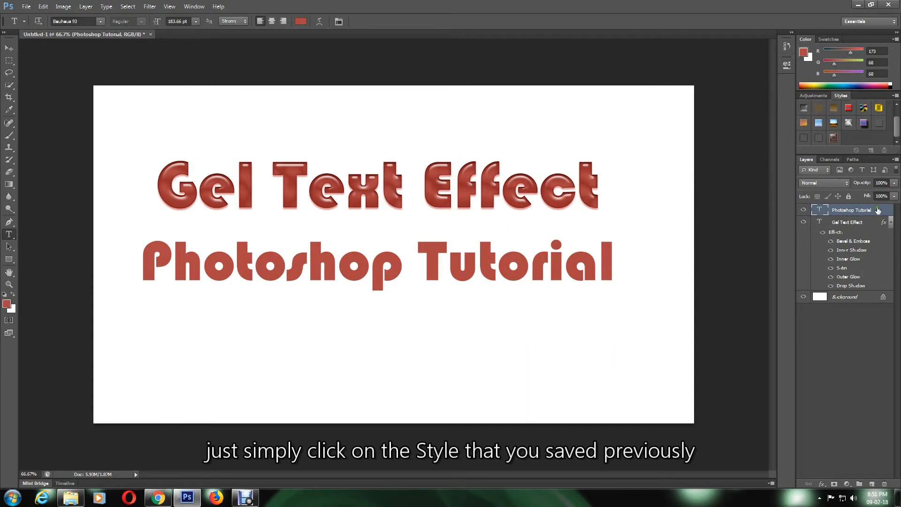
click(834, 138)
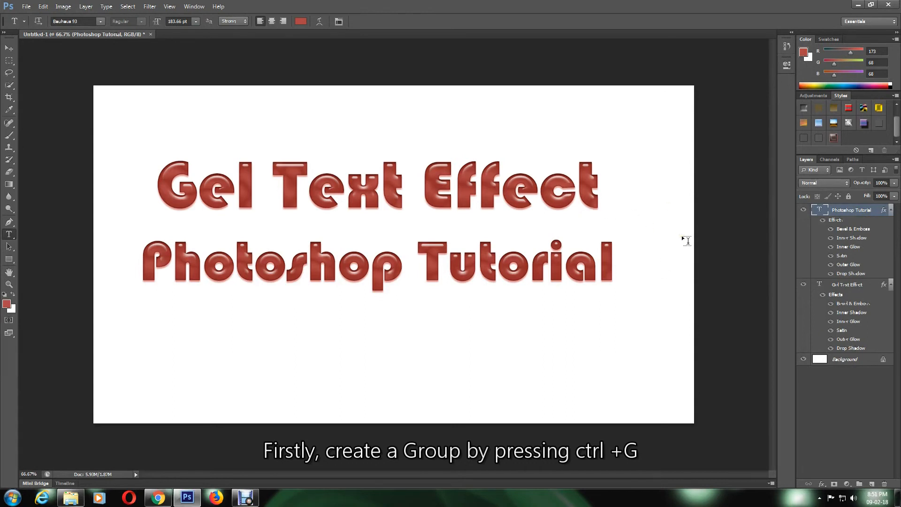
Step: Put the Photoshop Tutorial layer in a group and set the group's blend mode to Normal
key(ctrl+g)
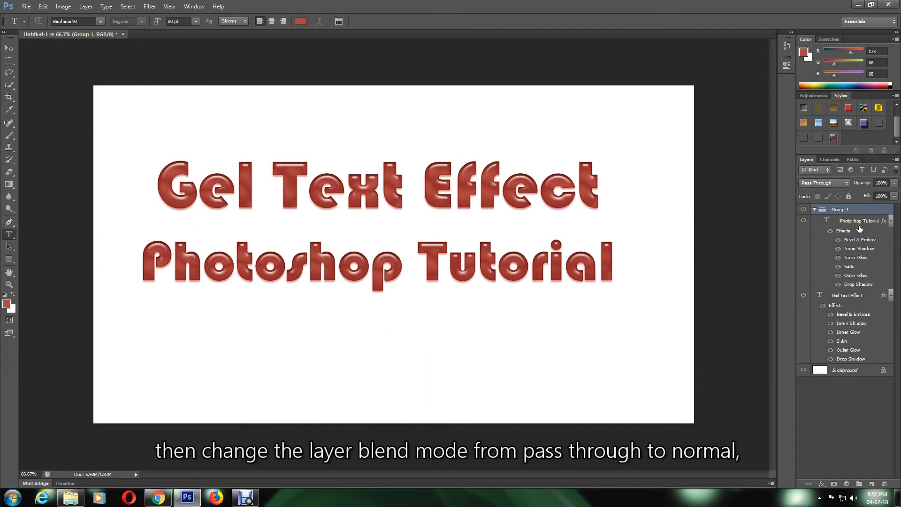
click(825, 184)
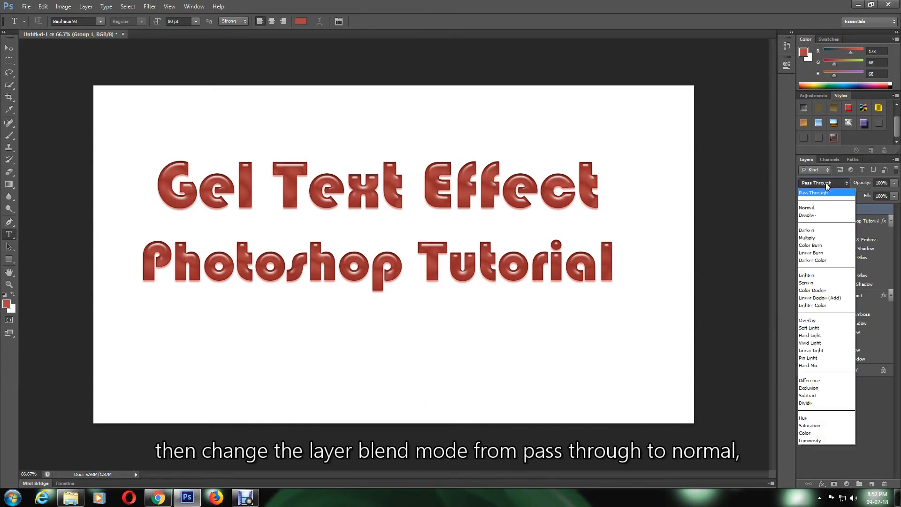
click(807, 208)
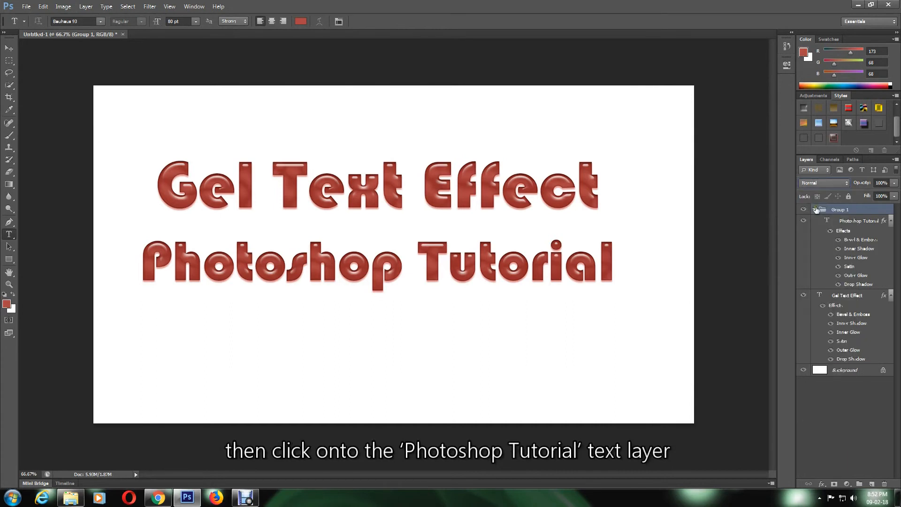
Step: Add a Hue/Saturation adjustment layer directly above the Photoshop Tutorial text layer inside the group
click(857, 222)
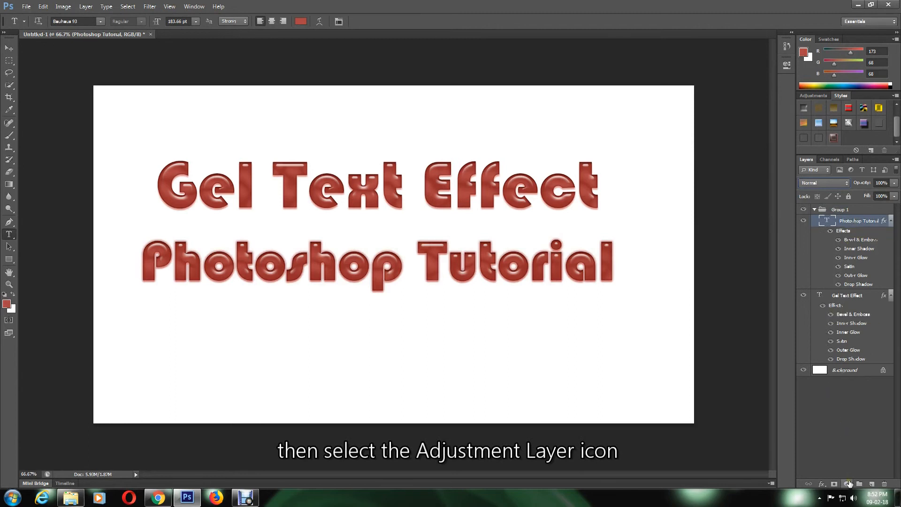
click(848, 484)
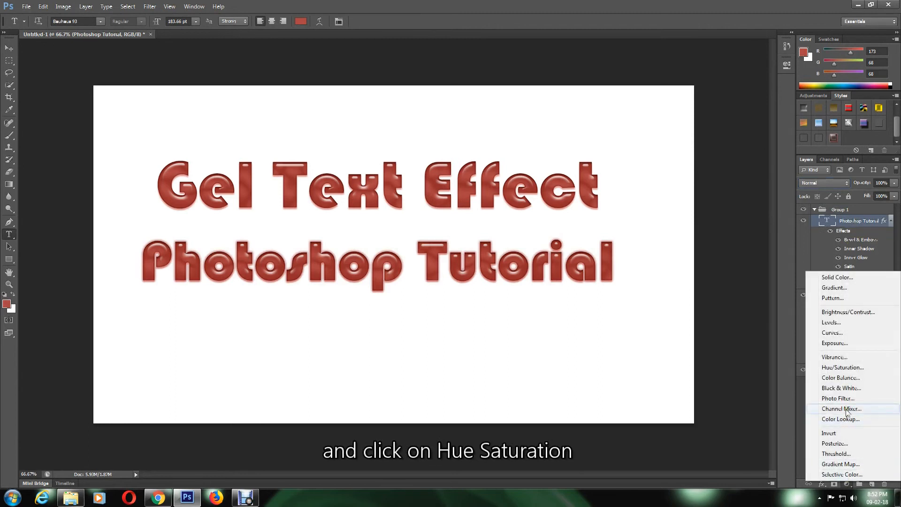
click(843, 367)
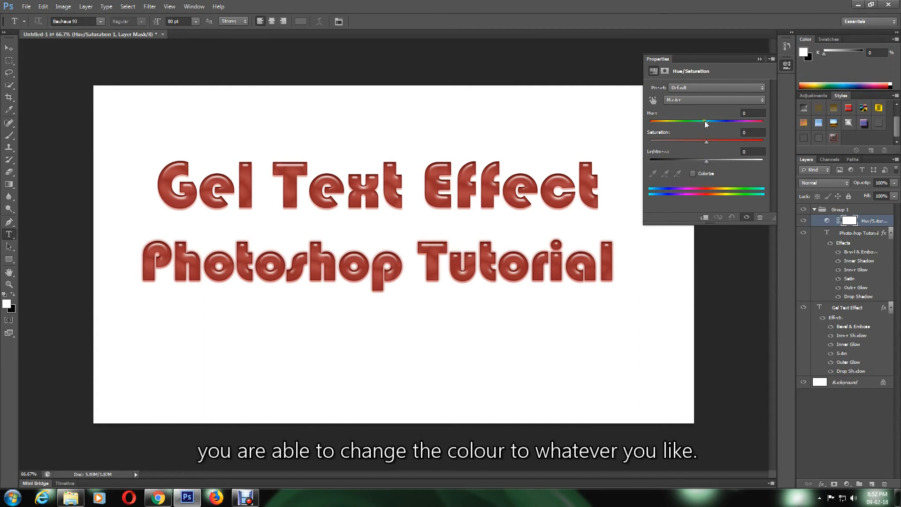
Step: Recolour the Photoshop Tutorial text gold by setting the adjustment's hue to +45 and its saturation to +100
drag(708, 122, 769, 123)
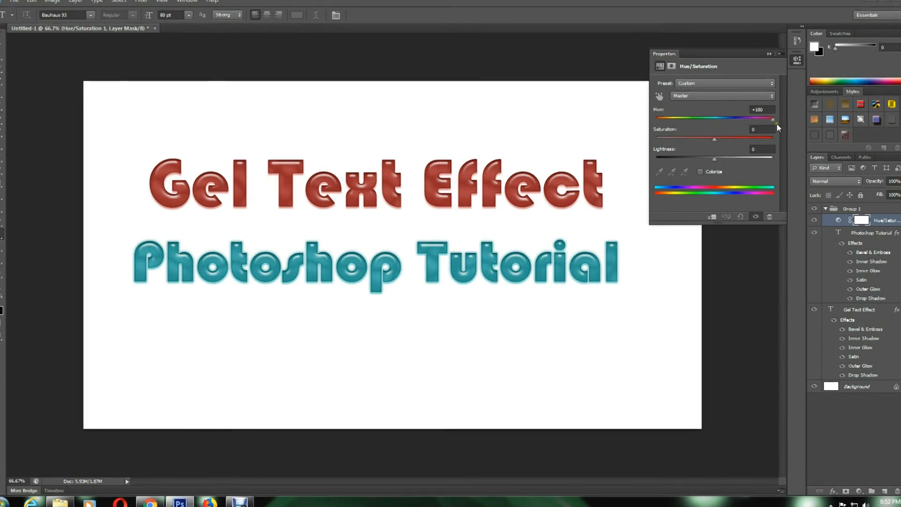
click(702, 171)
drag(786, 113, 827, 122)
click(728, 161)
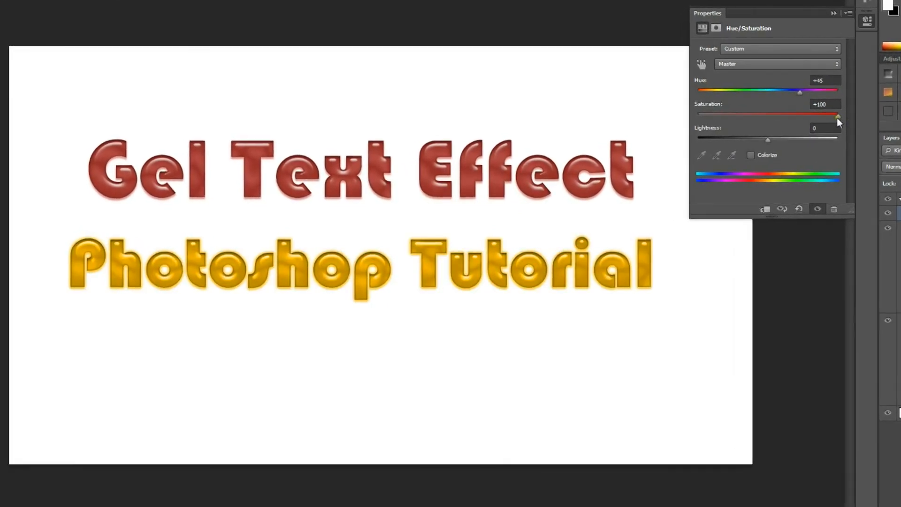